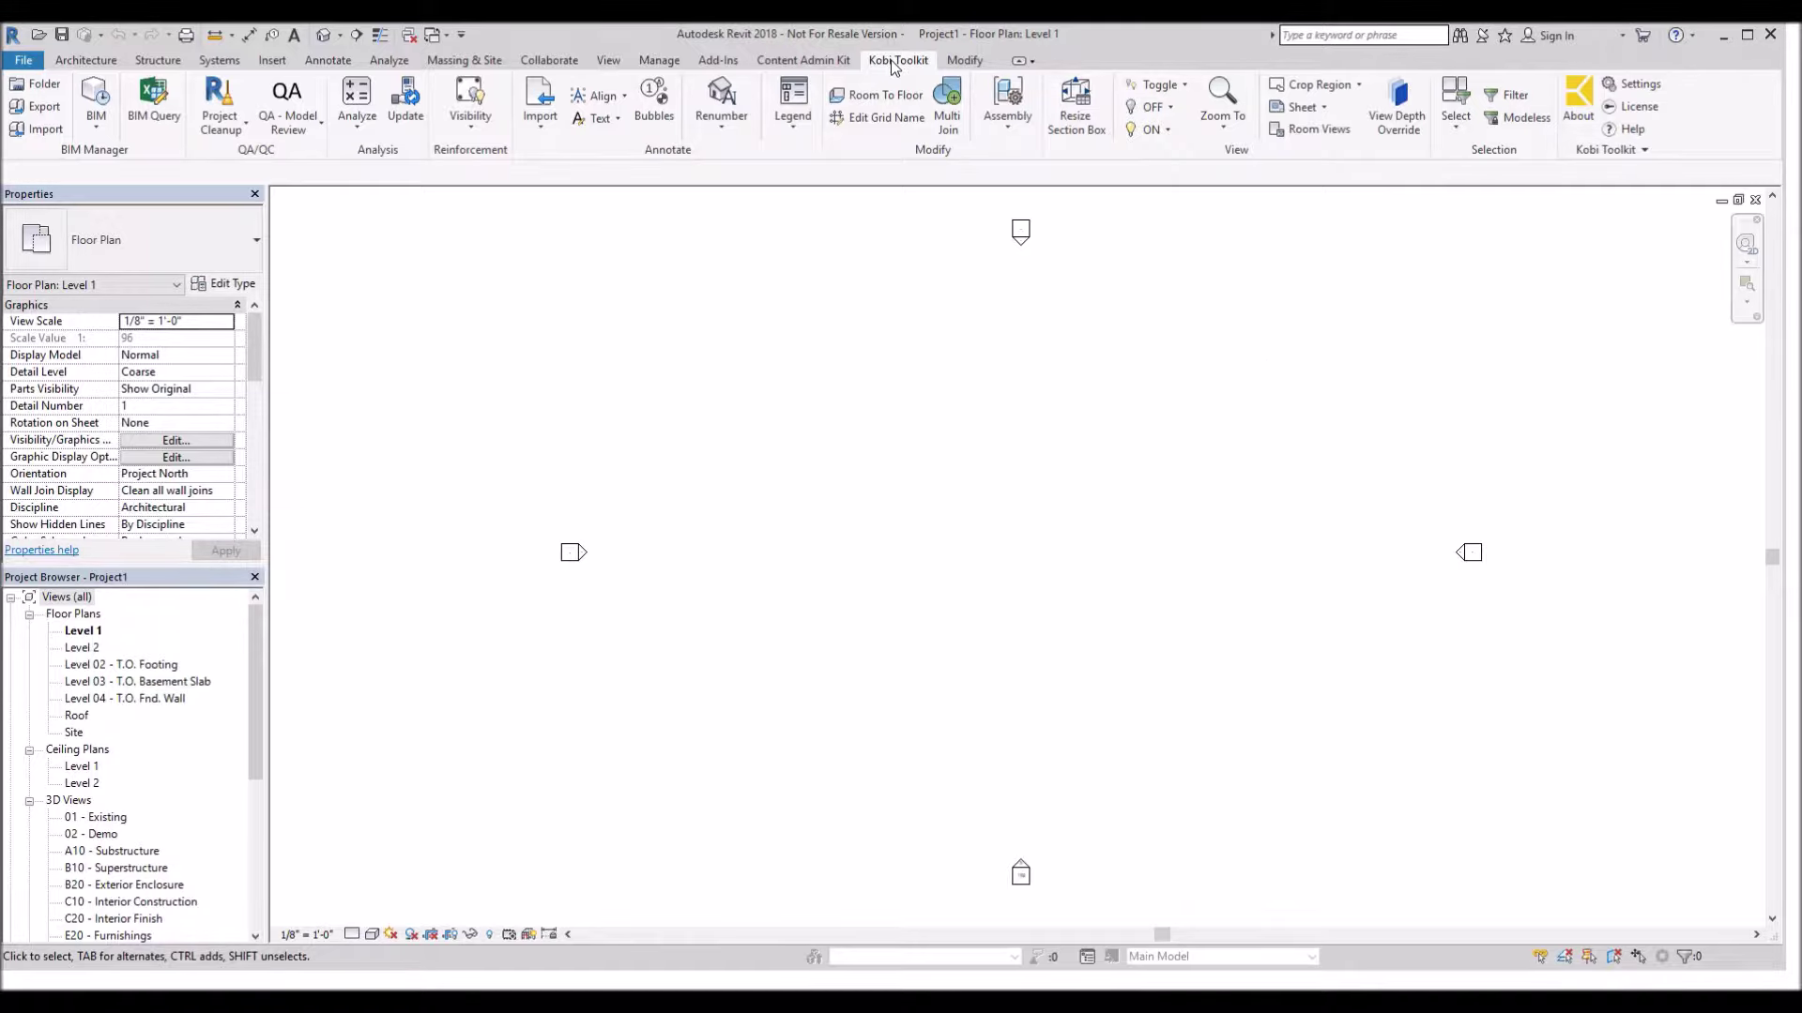
Launch Upgrade Families from the BIM tools and set the source folder to C:\_Kobilabs\Revit ToolKit.
{"action": "left_click", "coordinate": [95, 130]}
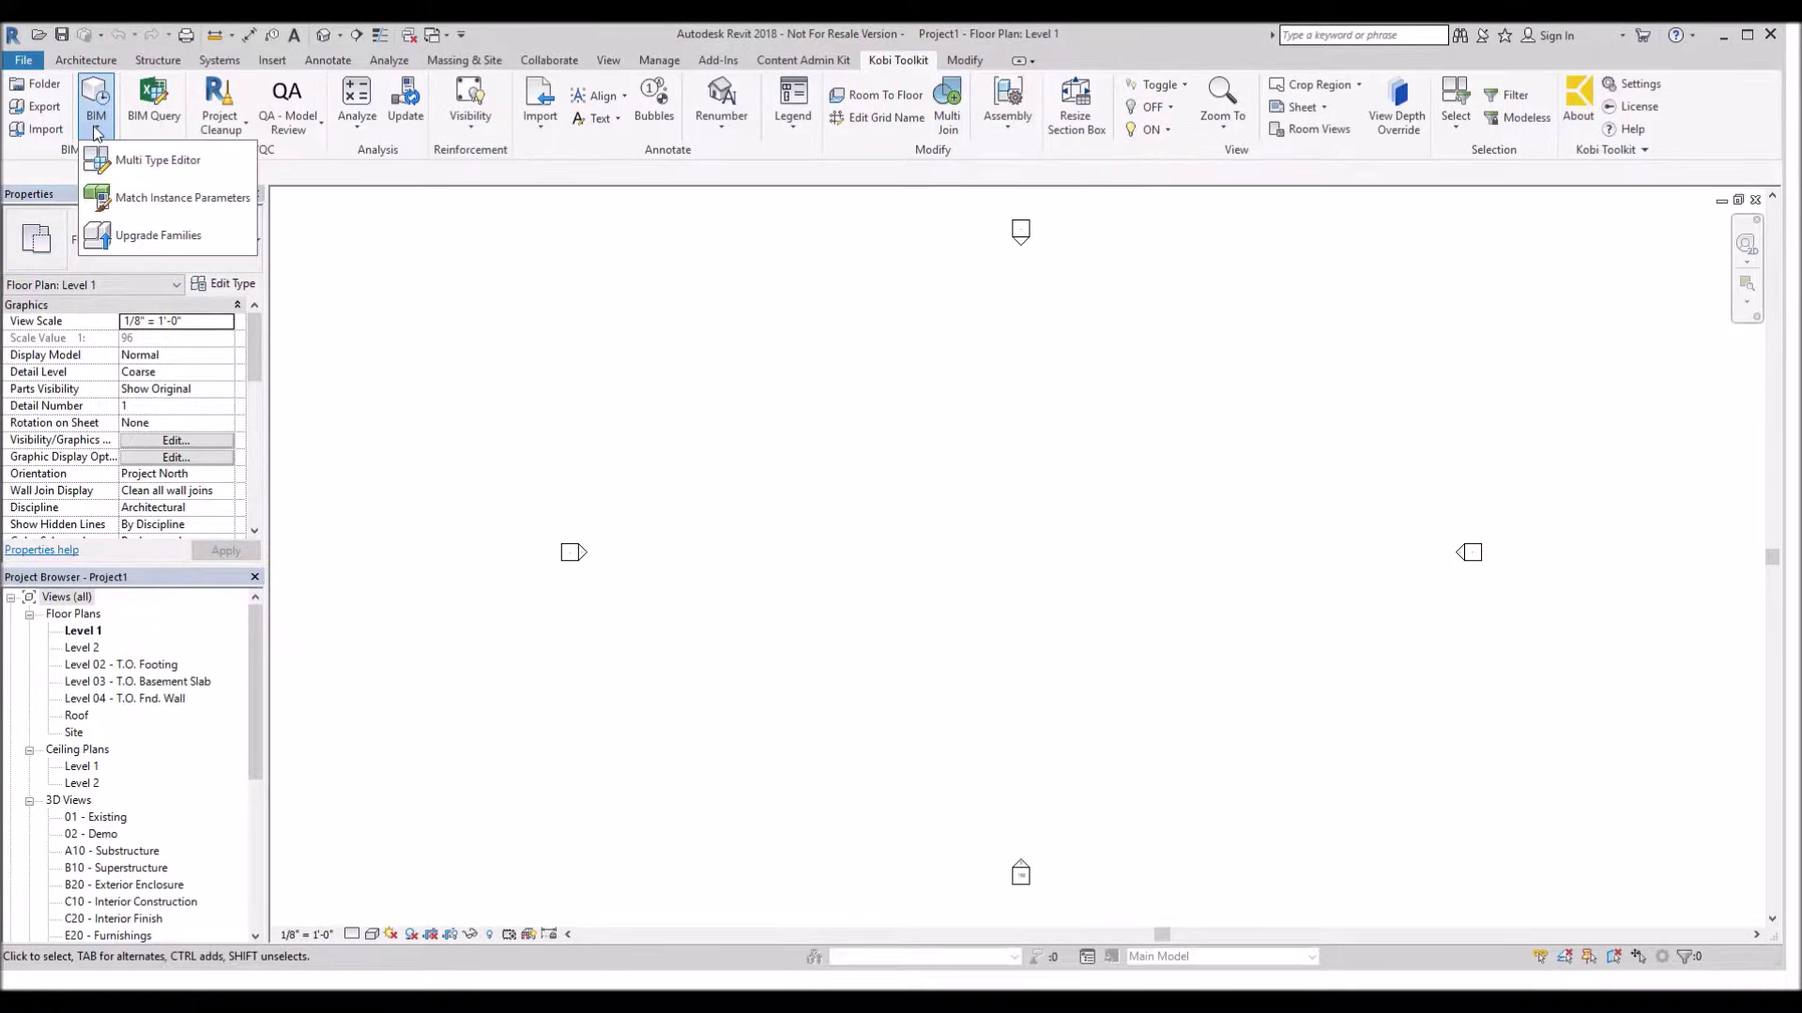
{"action": "left_click", "coordinate": [158, 236]}
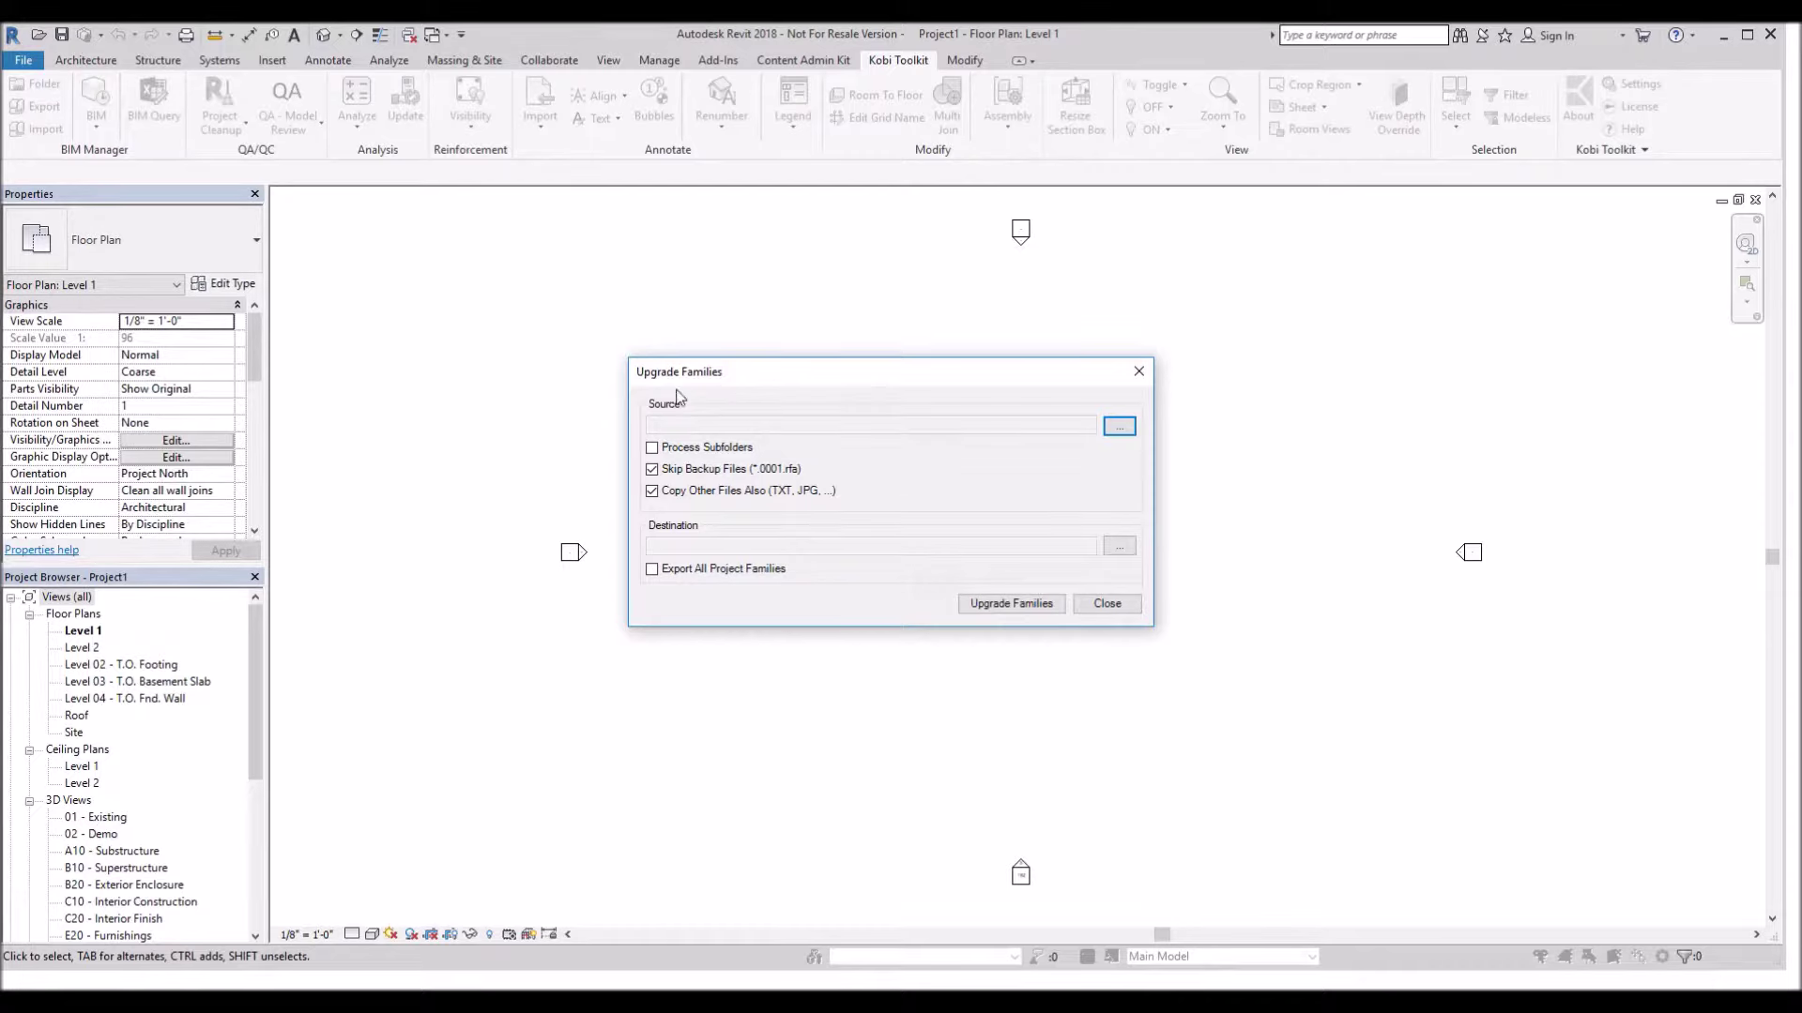
{"action": "left_click", "coordinate": [1119, 431]}
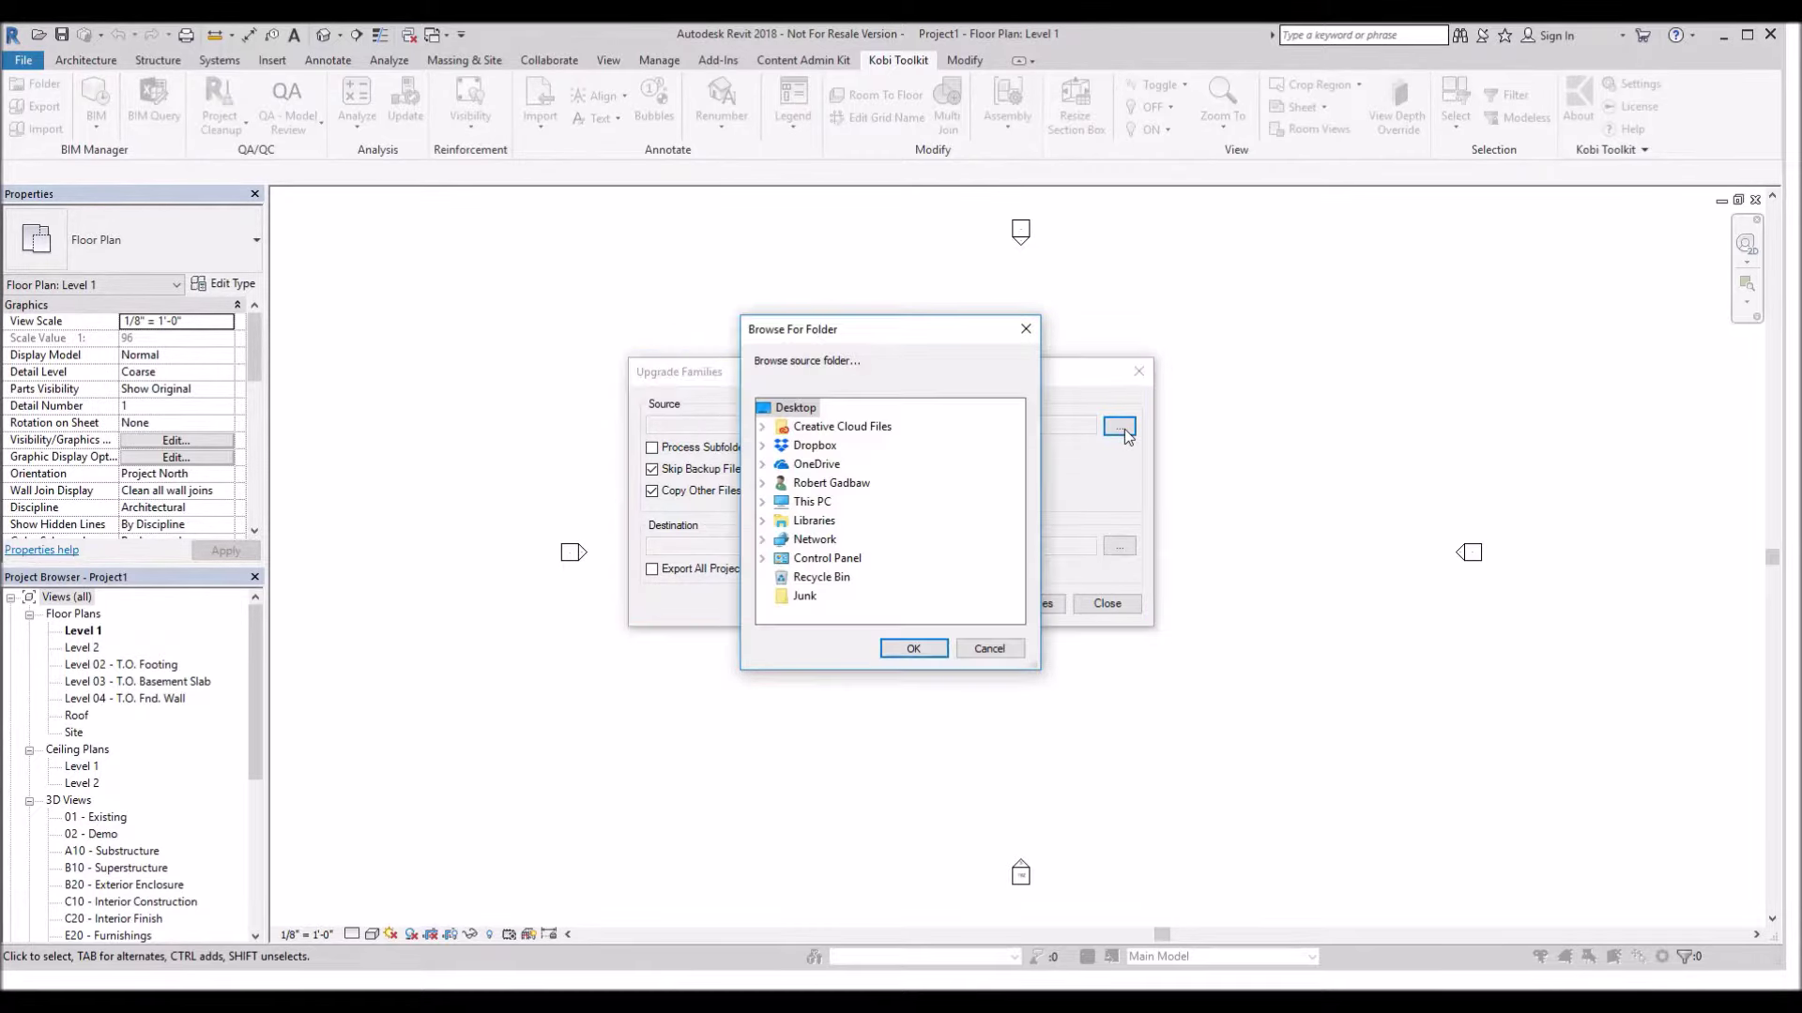
{"action": "left_click", "coordinate": [811, 502]}
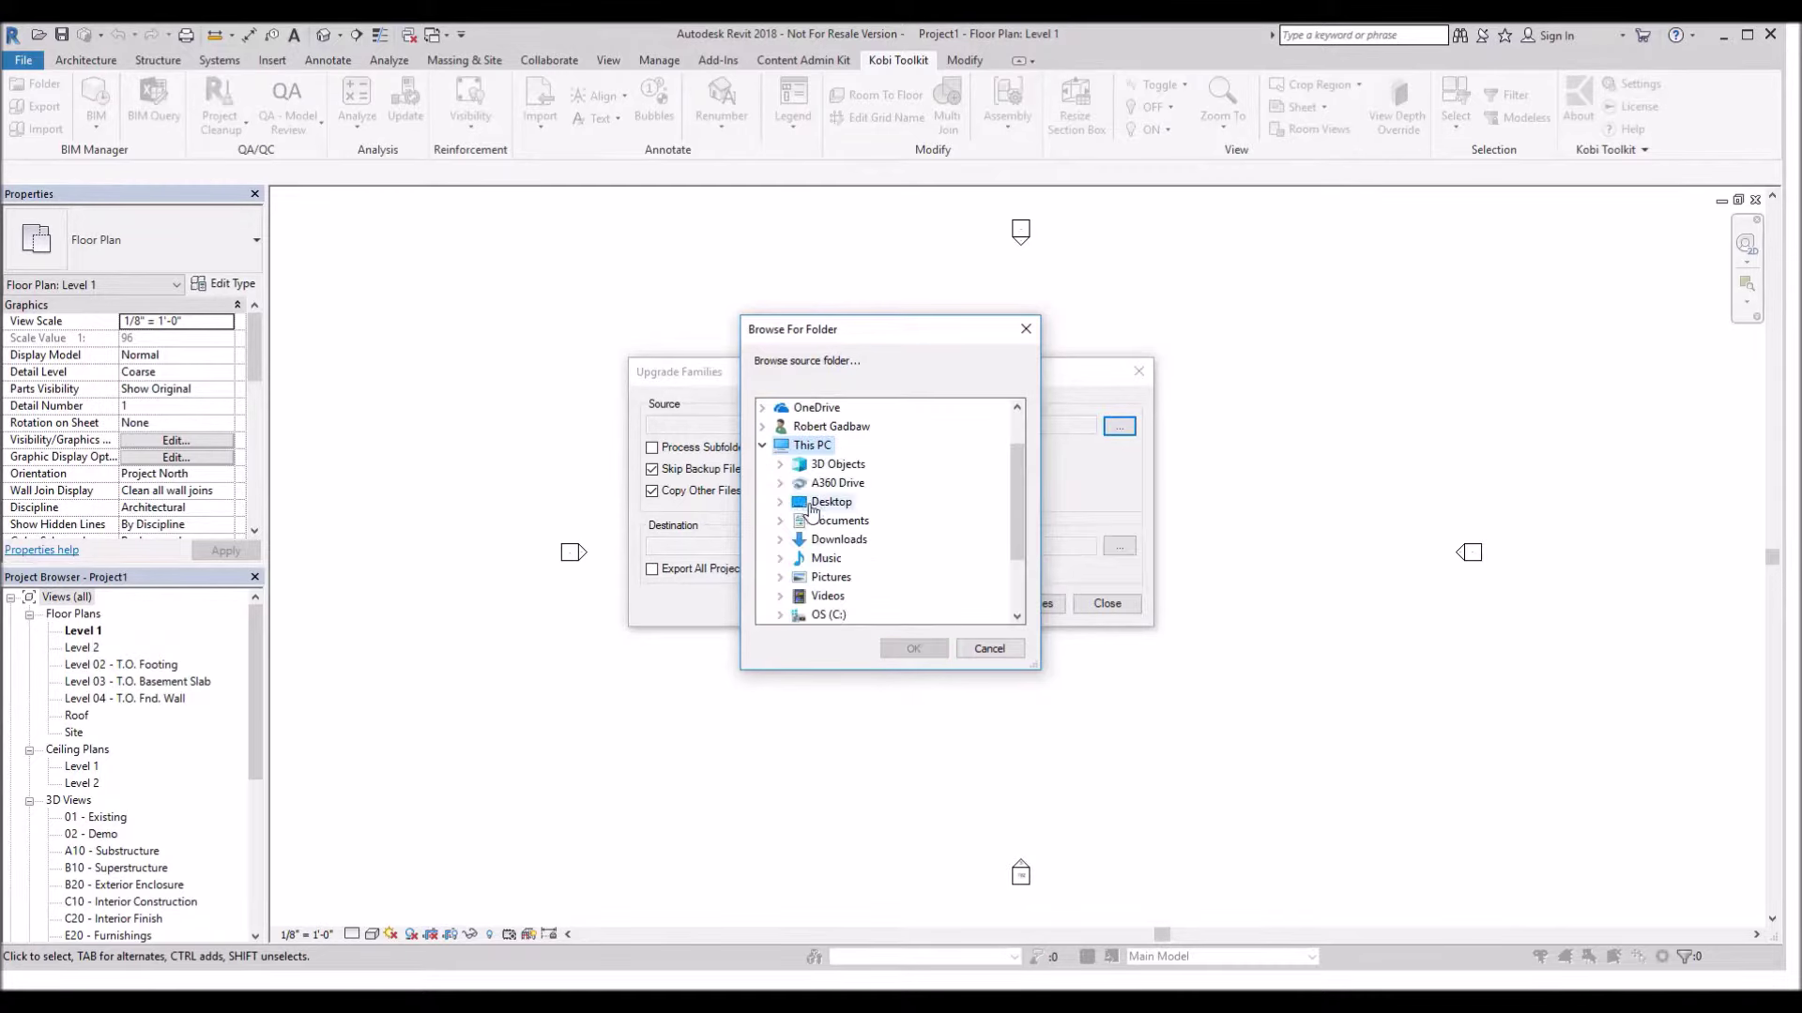
{"action": "left_click", "coordinate": [834, 615]}
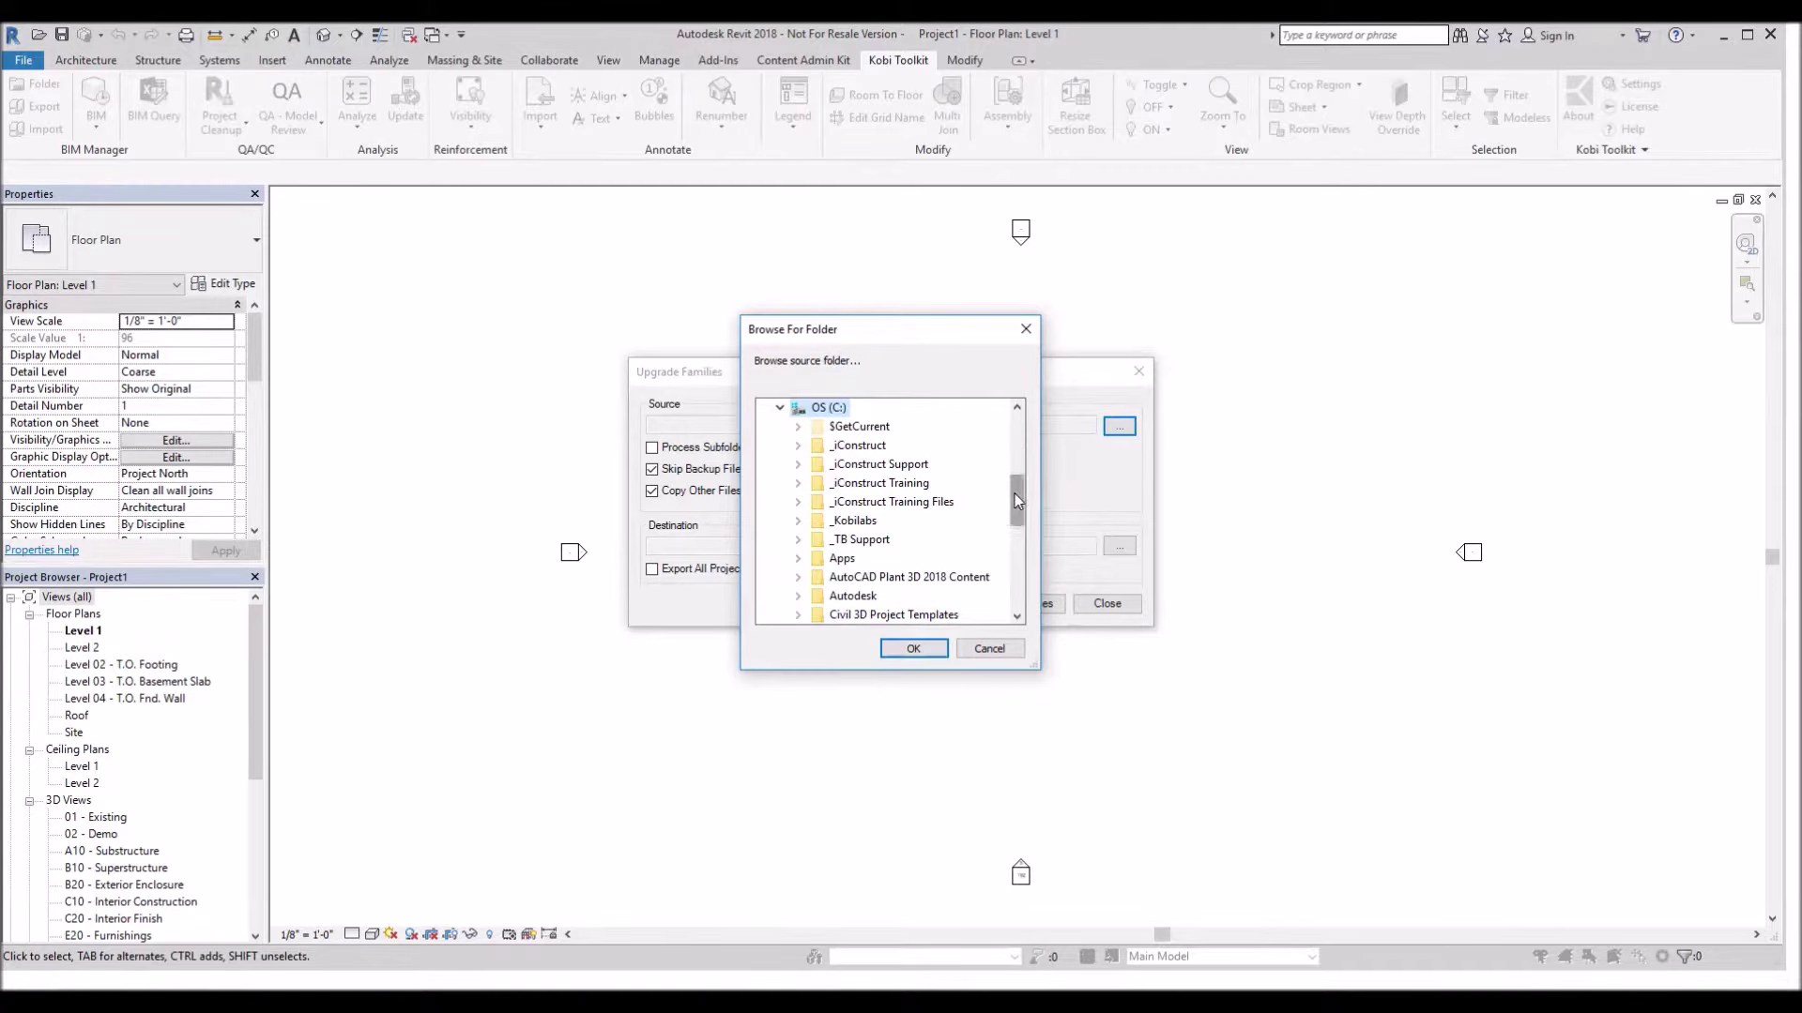
{"action": "scroll", "coordinate": [1015, 494], "scroll_direction": "down", "scroll_amount": 1}
{"action": "left_click", "coordinate": [853, 464]}
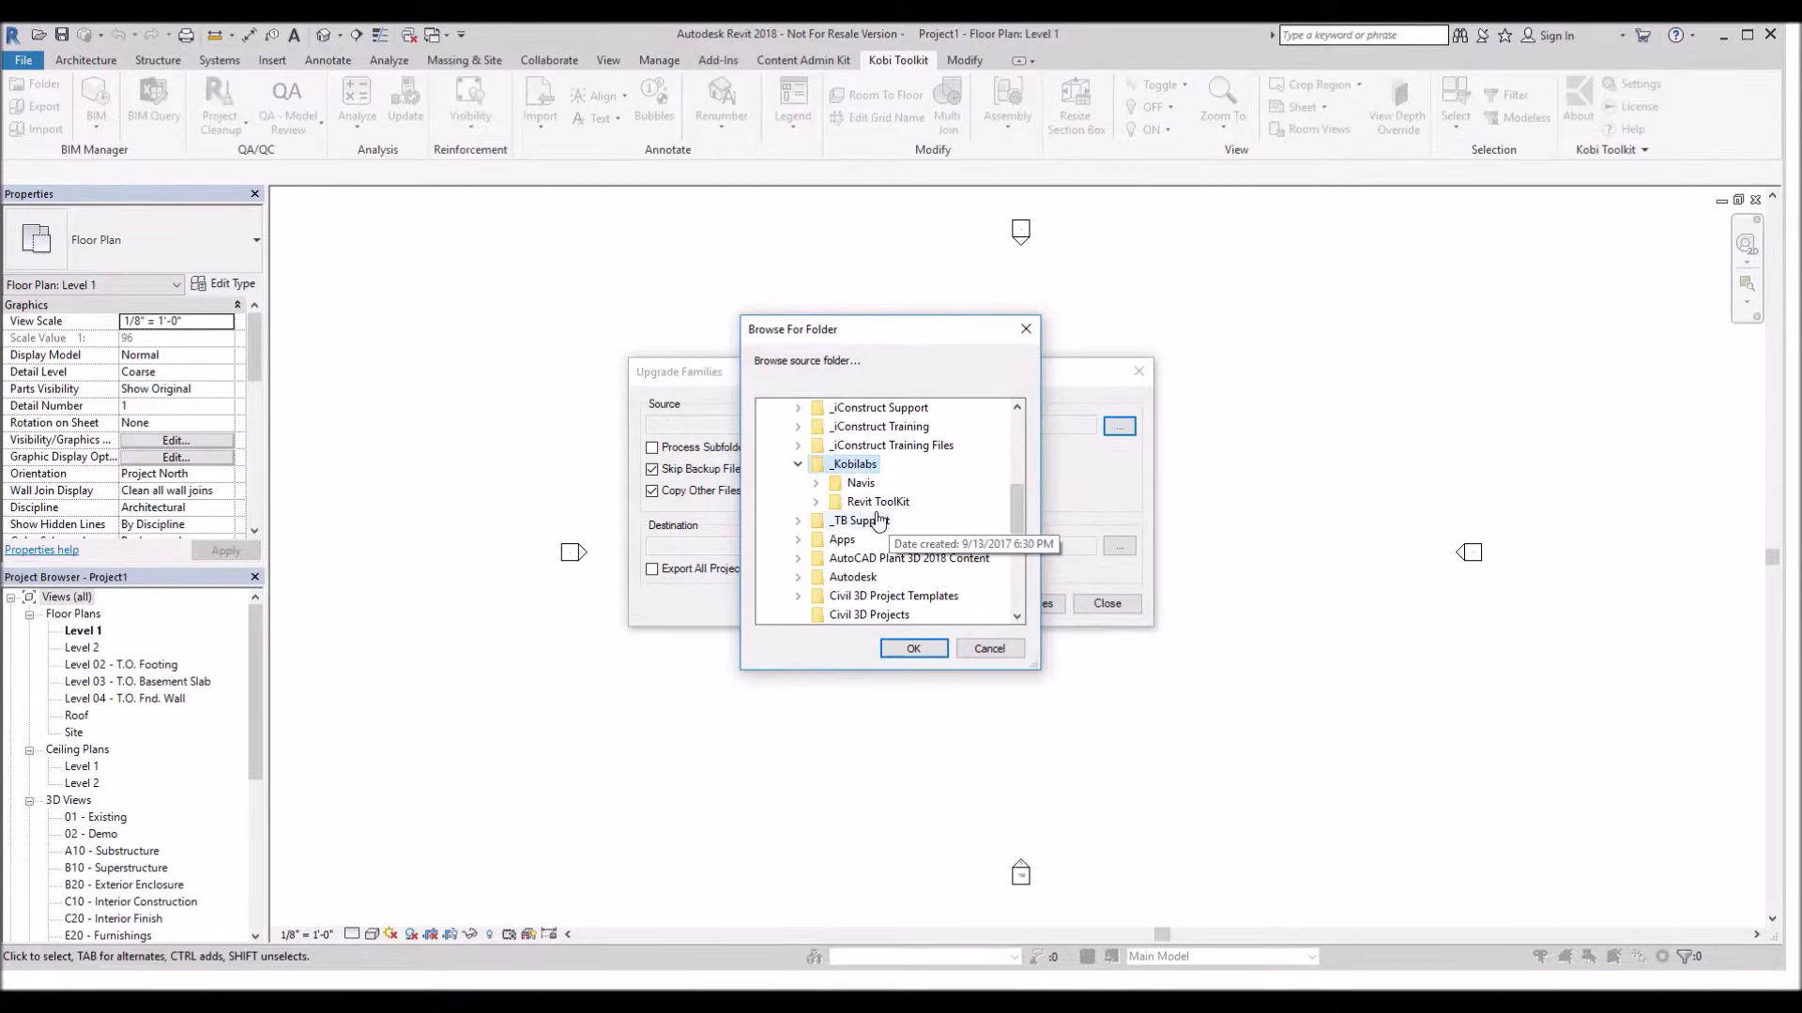
{"action": "left_click", "coordinate": [878, 501]}
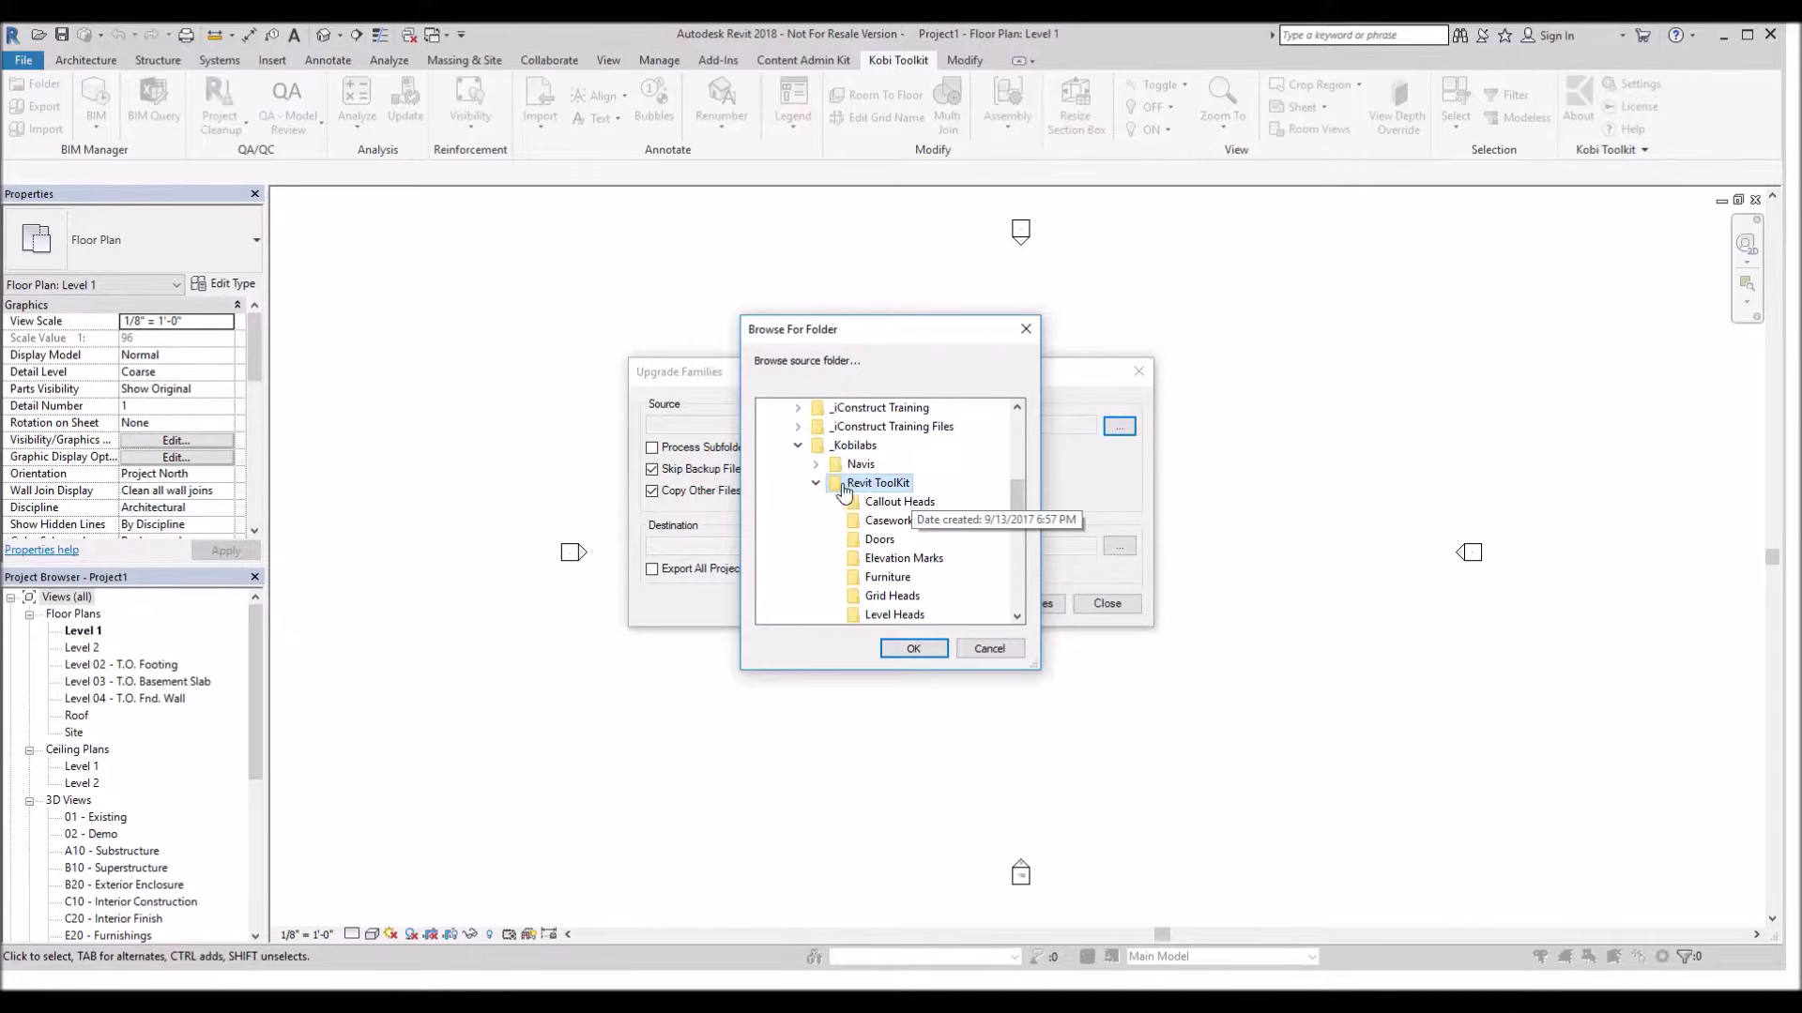
{"action": "left_click", "coordinate": [912, 650]}
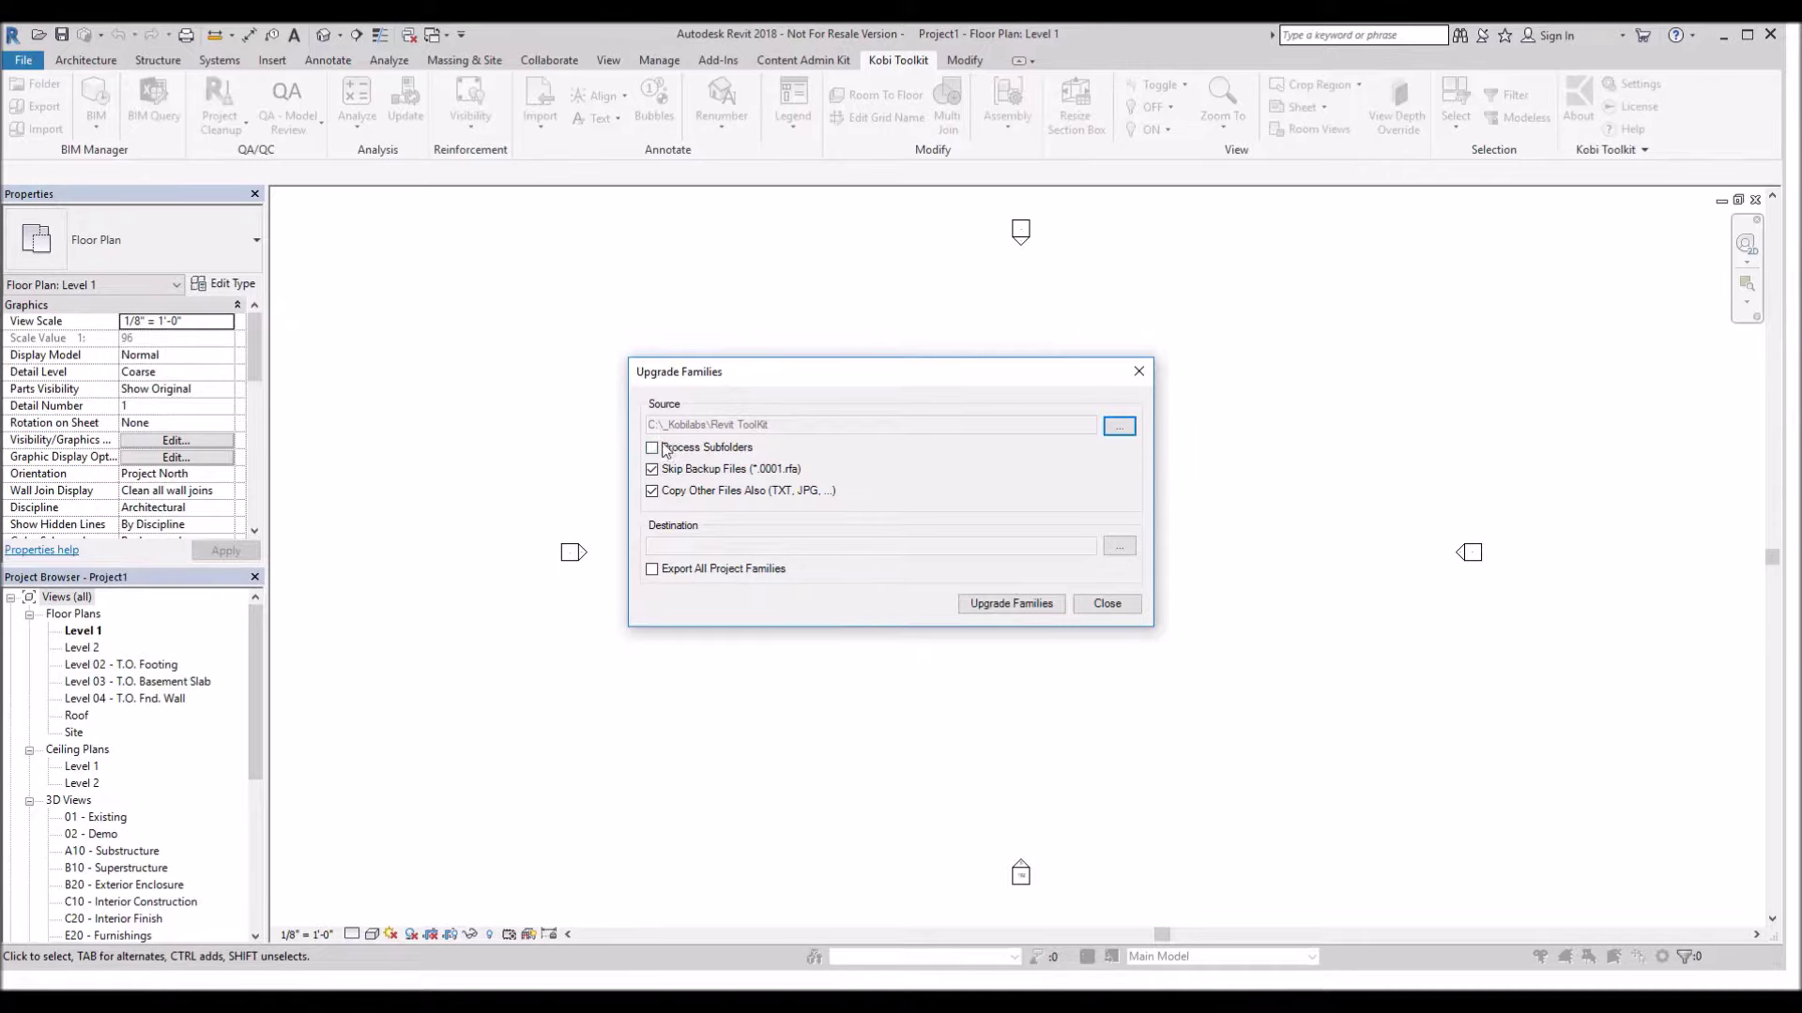
Enable Process Subfolders and set the destination to a new folder C:\_Kobilabs\Upgraded Families.
{"action": "left_click", "coordinate": [653, 448]}
{"action": "left_click", "coordinate": [1119, 546]}
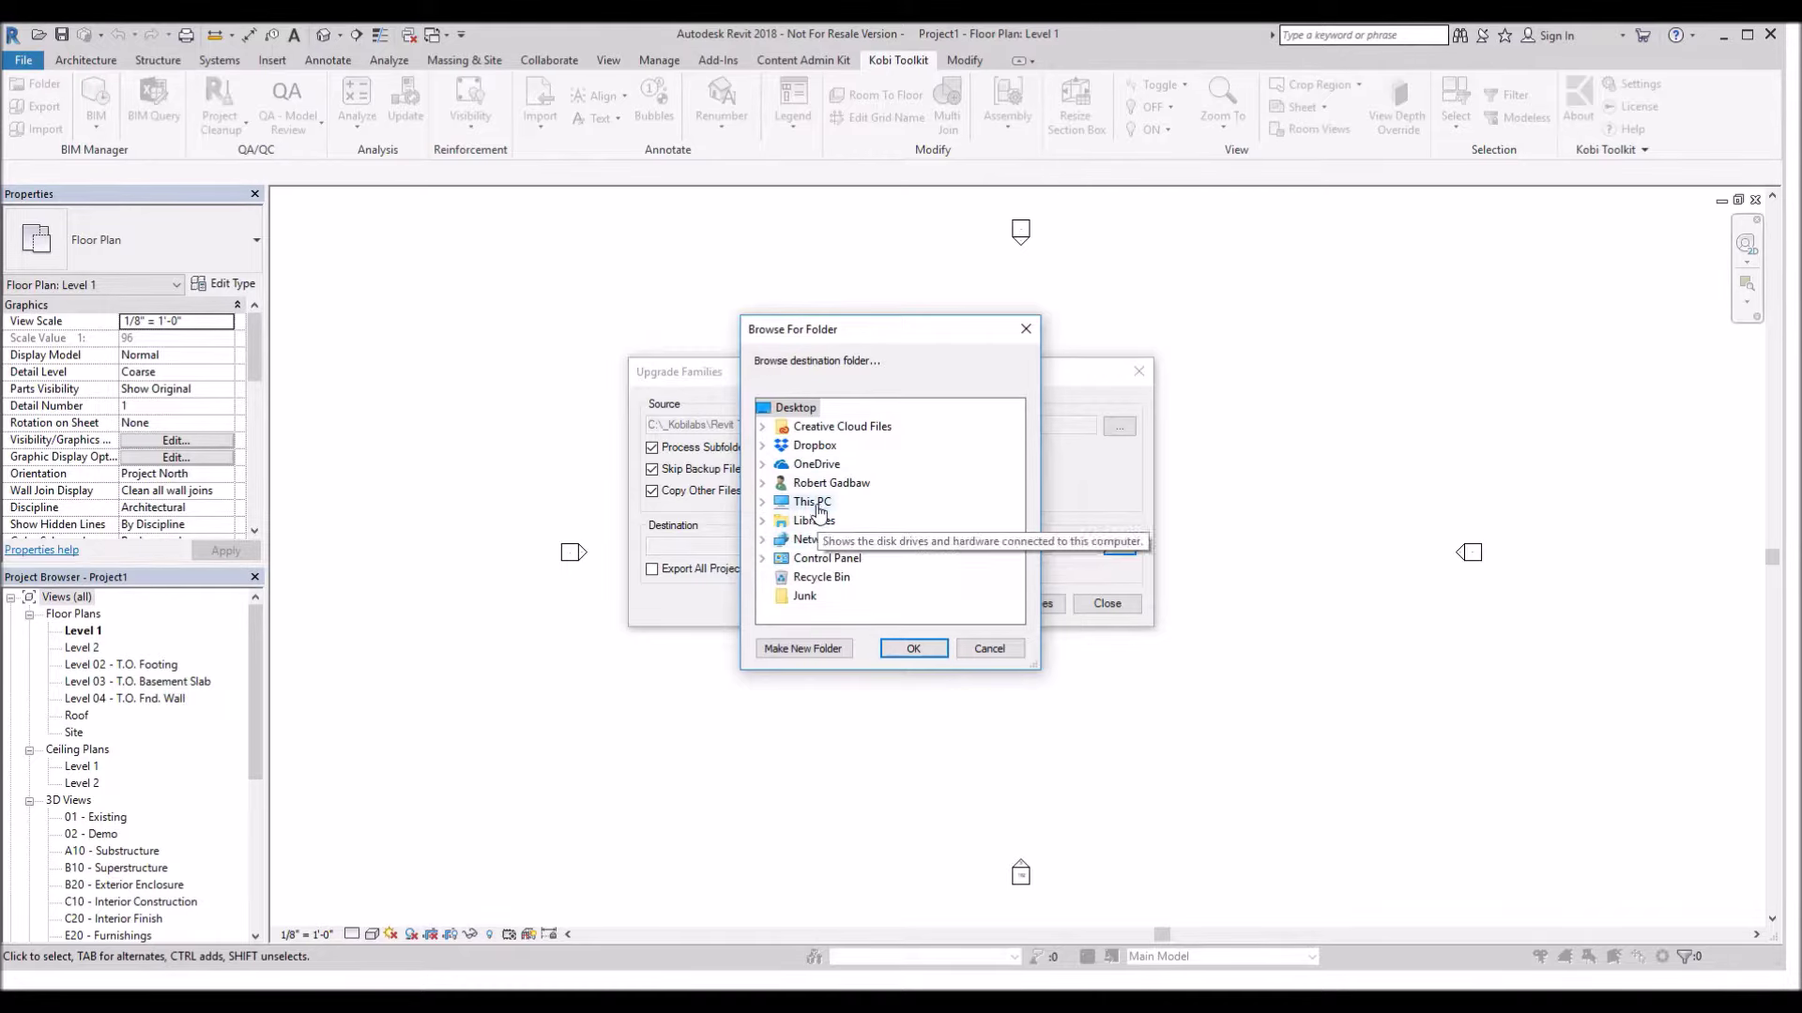
{"action": "double_click", "coordinate": [816, 505]}
{"action": "double_click", "coordinate": [830, 595]}
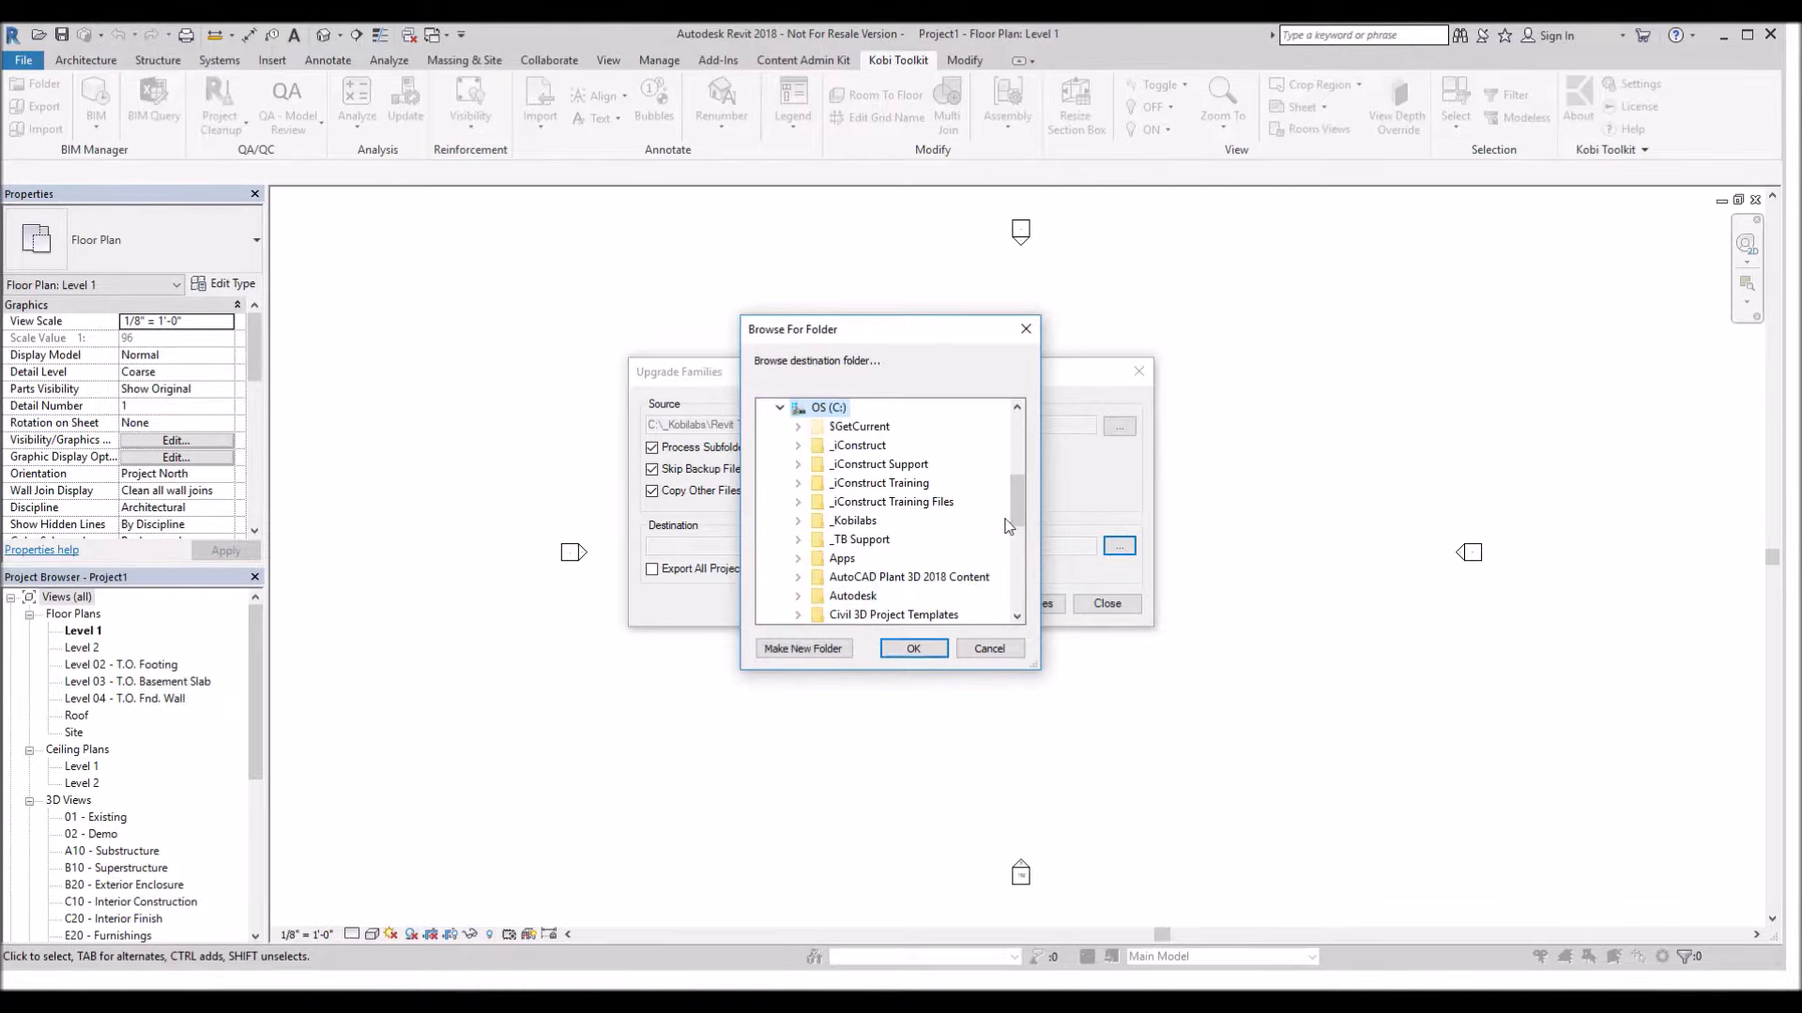
{"action": "double_click", "coordinate": [853, 521]}
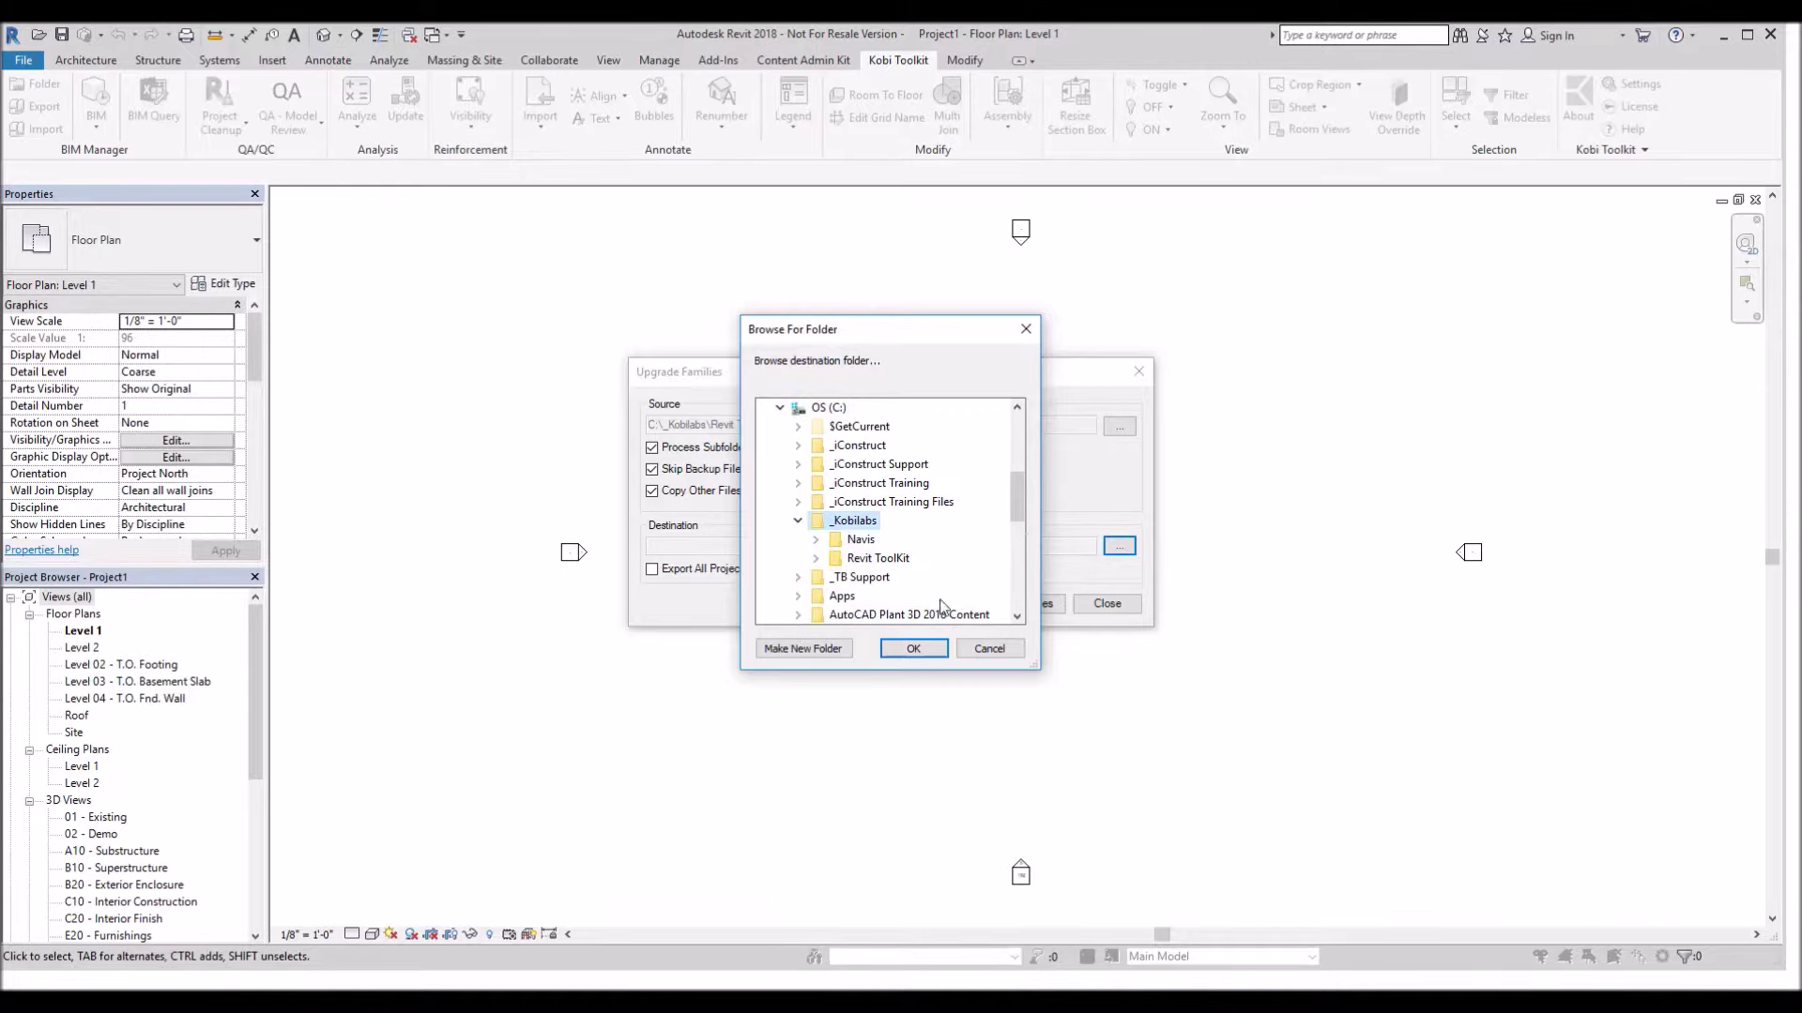
{"action": "left_click", "coordinate": [810, 651]}
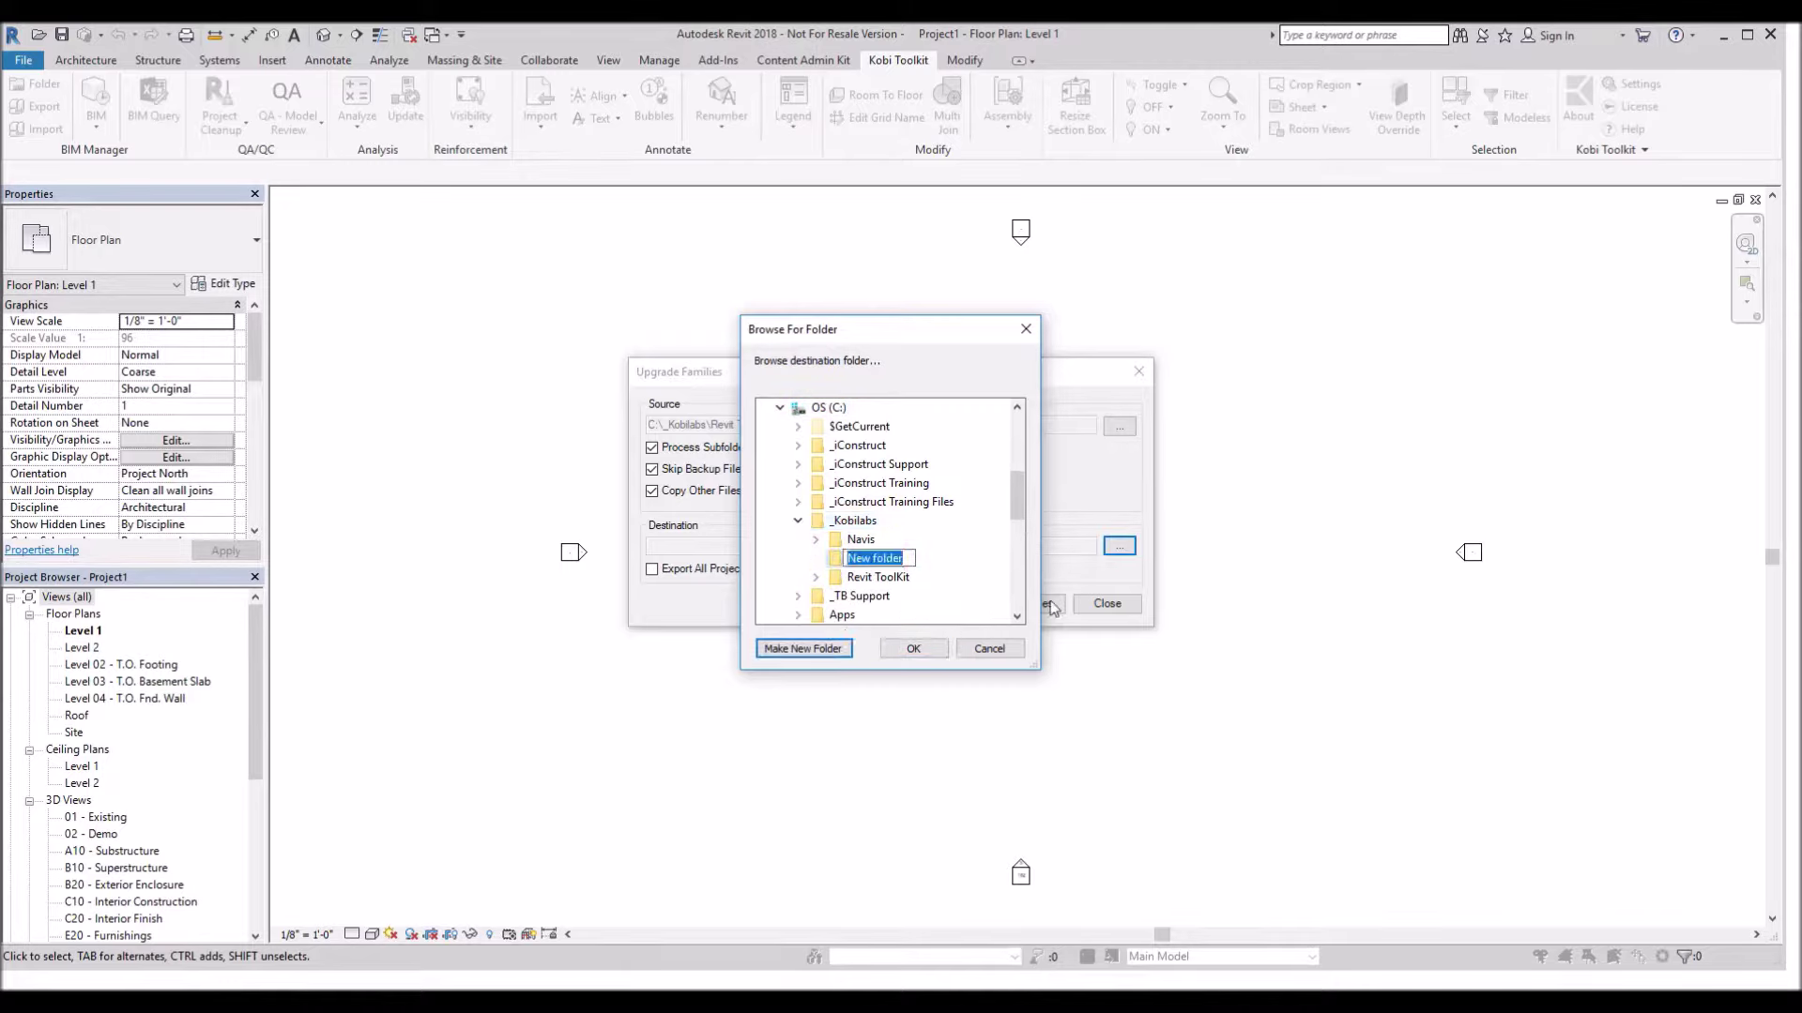
{"action": "type", "text": "Upgraded"}
{"action": "type", "text": " Families"}
{"action": "left_click", "coordinate": [914, 651]}
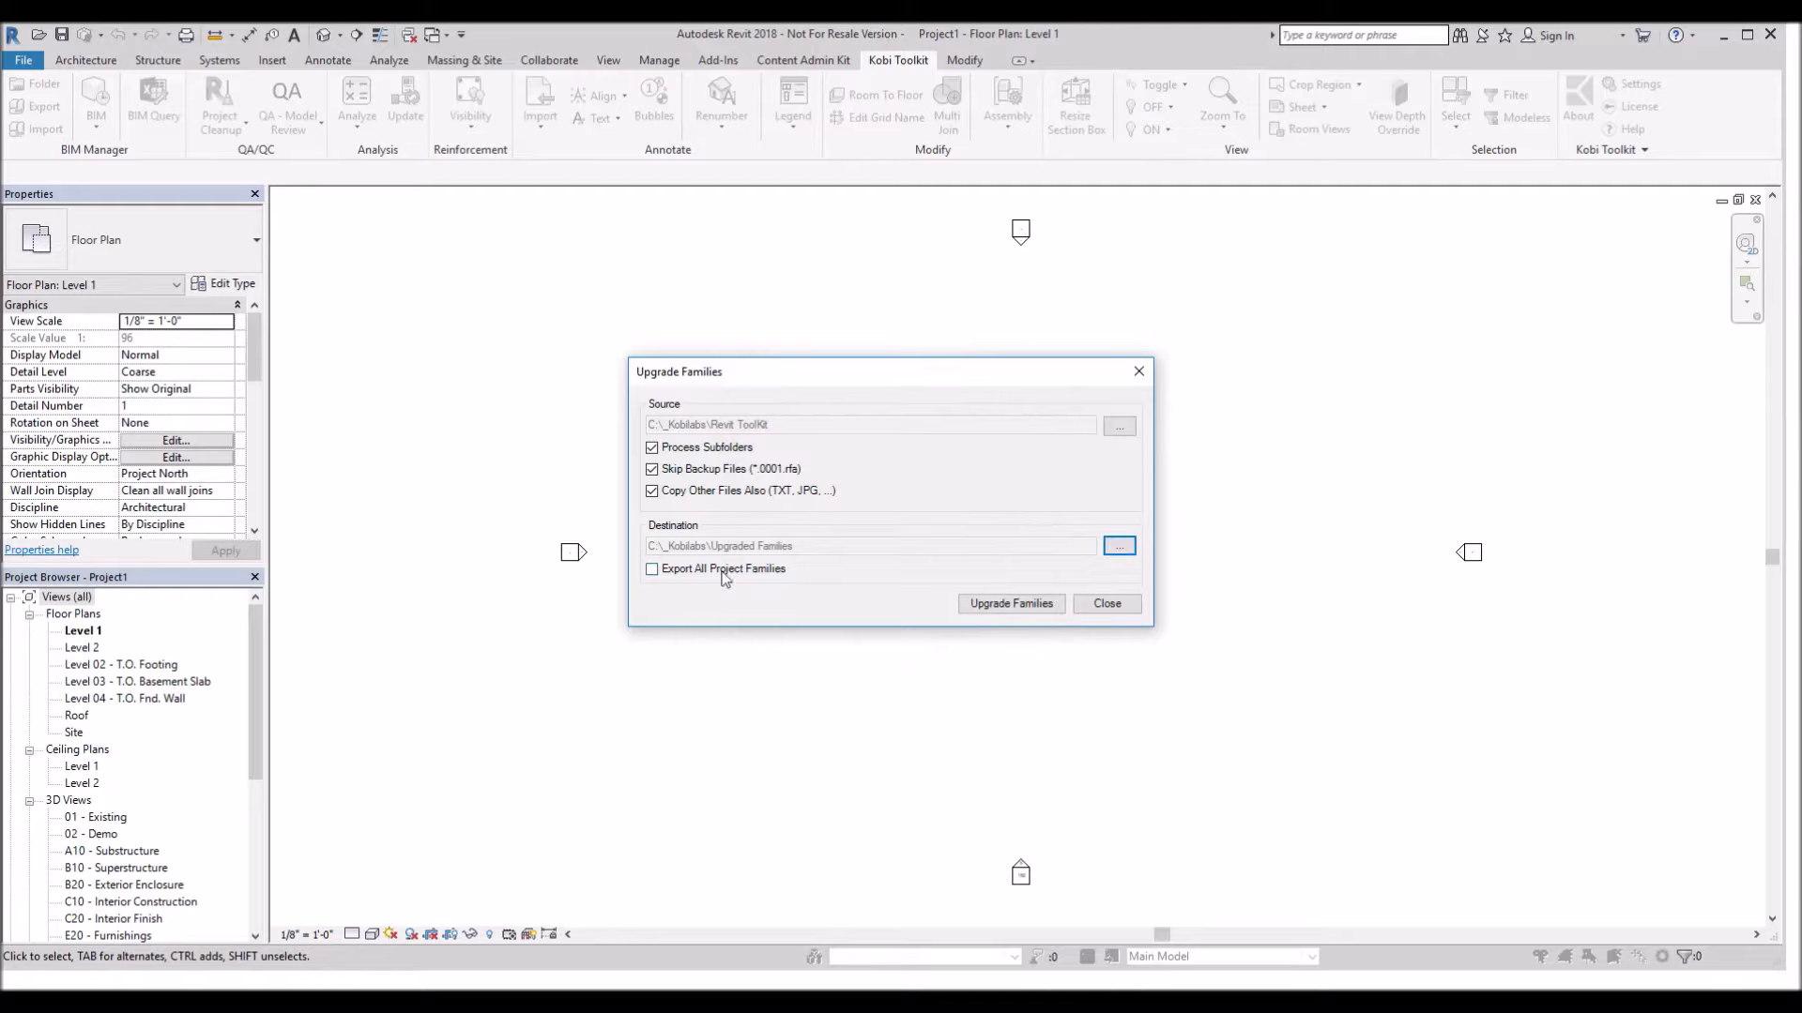
Enable Export All Project Families, then run Upgrade Families and accept the duration prompt.
{"action": "left_click", "coordinate": [651, 569]}
{"action": "left_click", "coordinate": [1021, 608]}
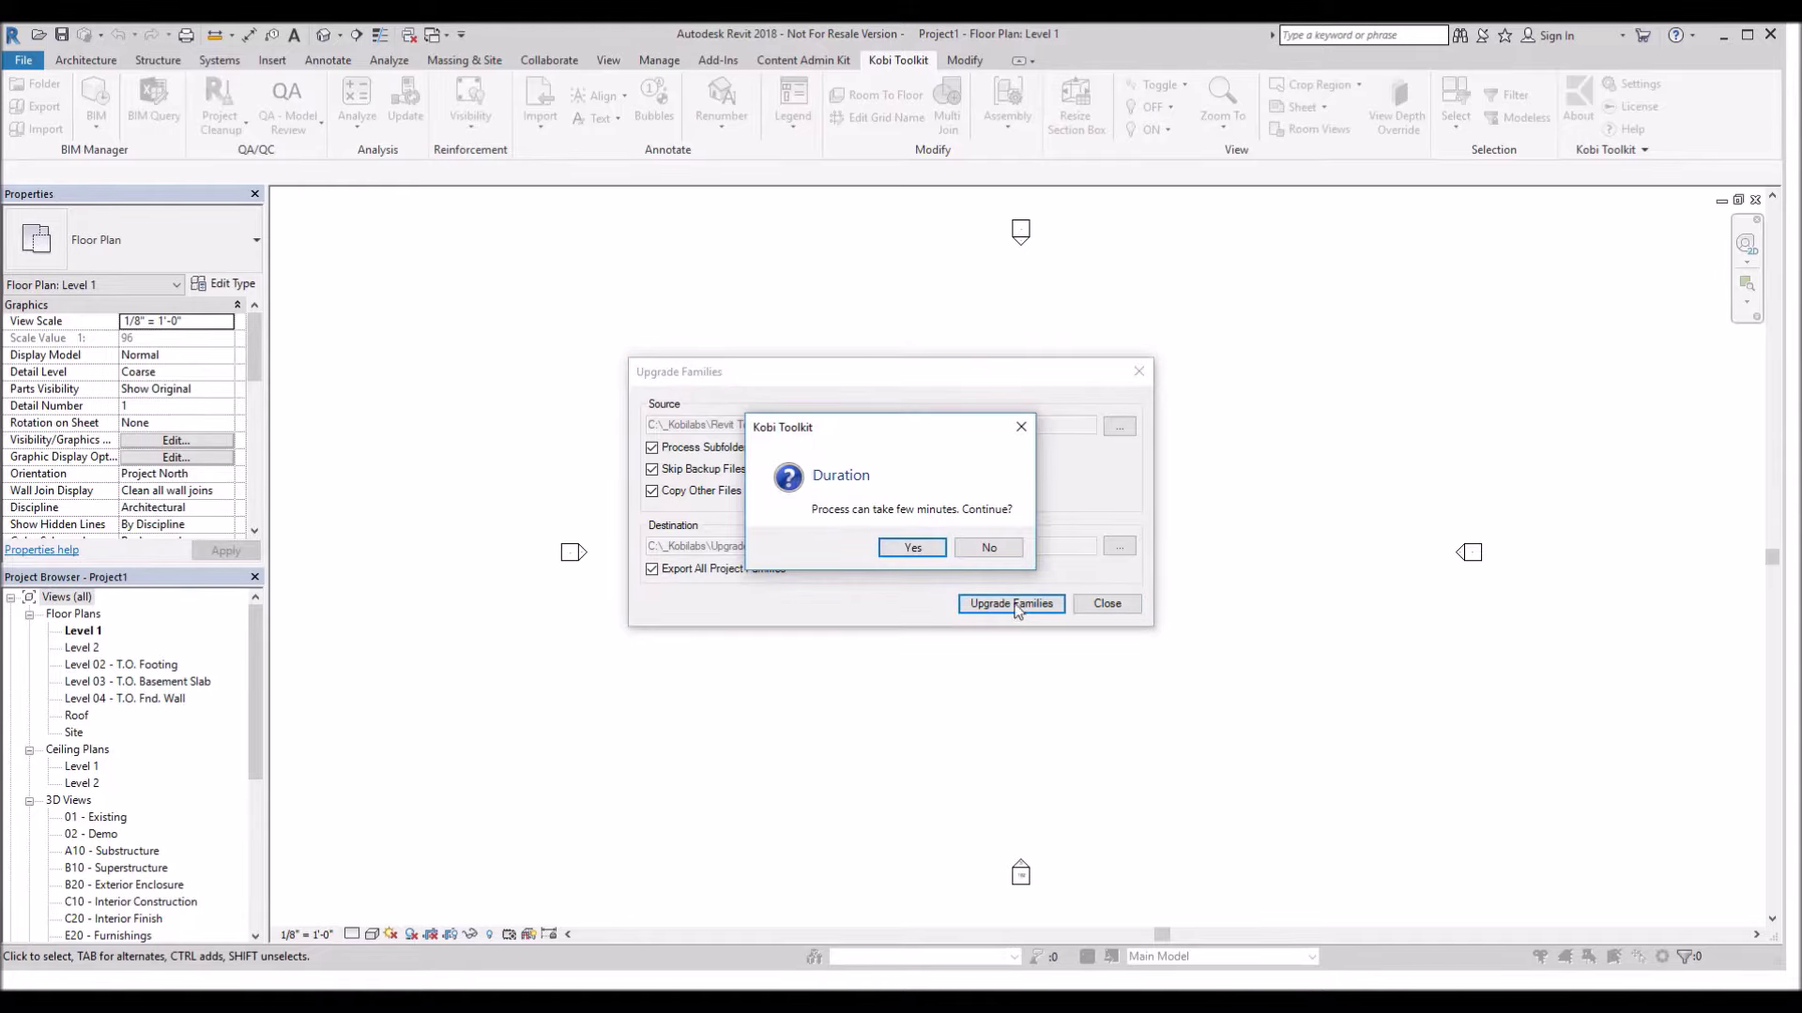
{"action": "left_click", "coordinate": [914, 548]}
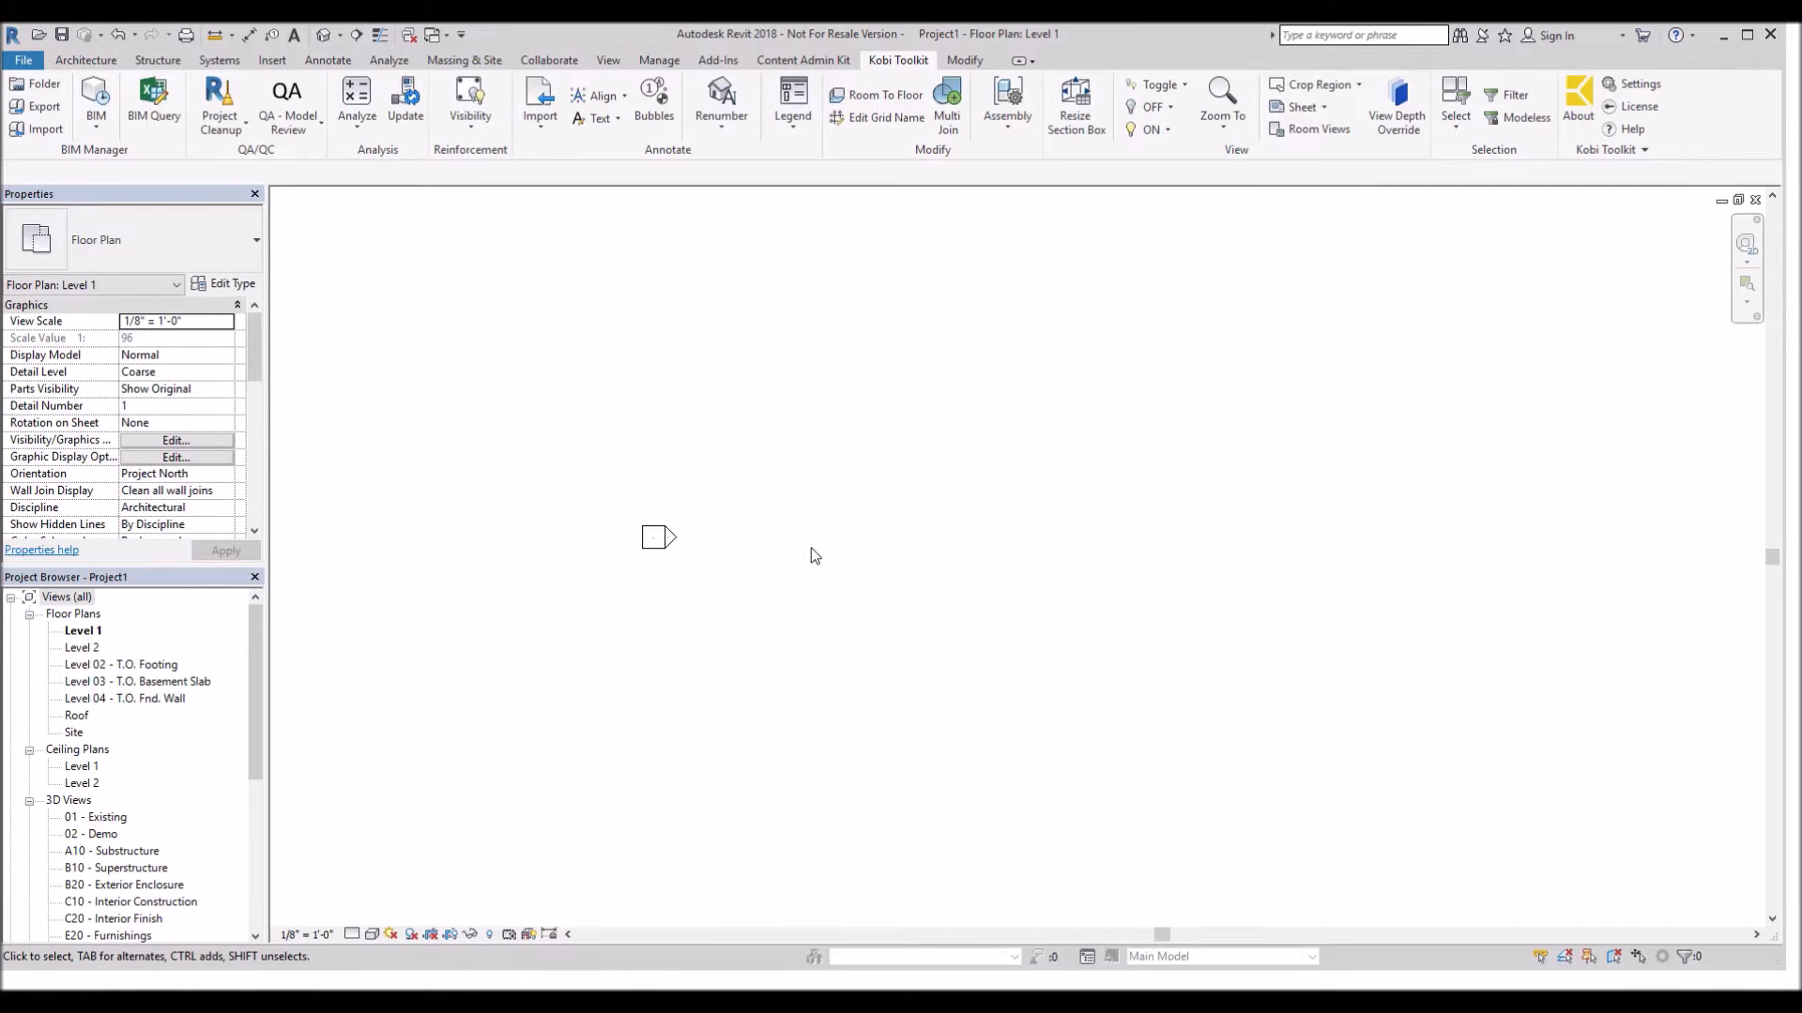
{"action": "key", "text": "alt+Tab"}
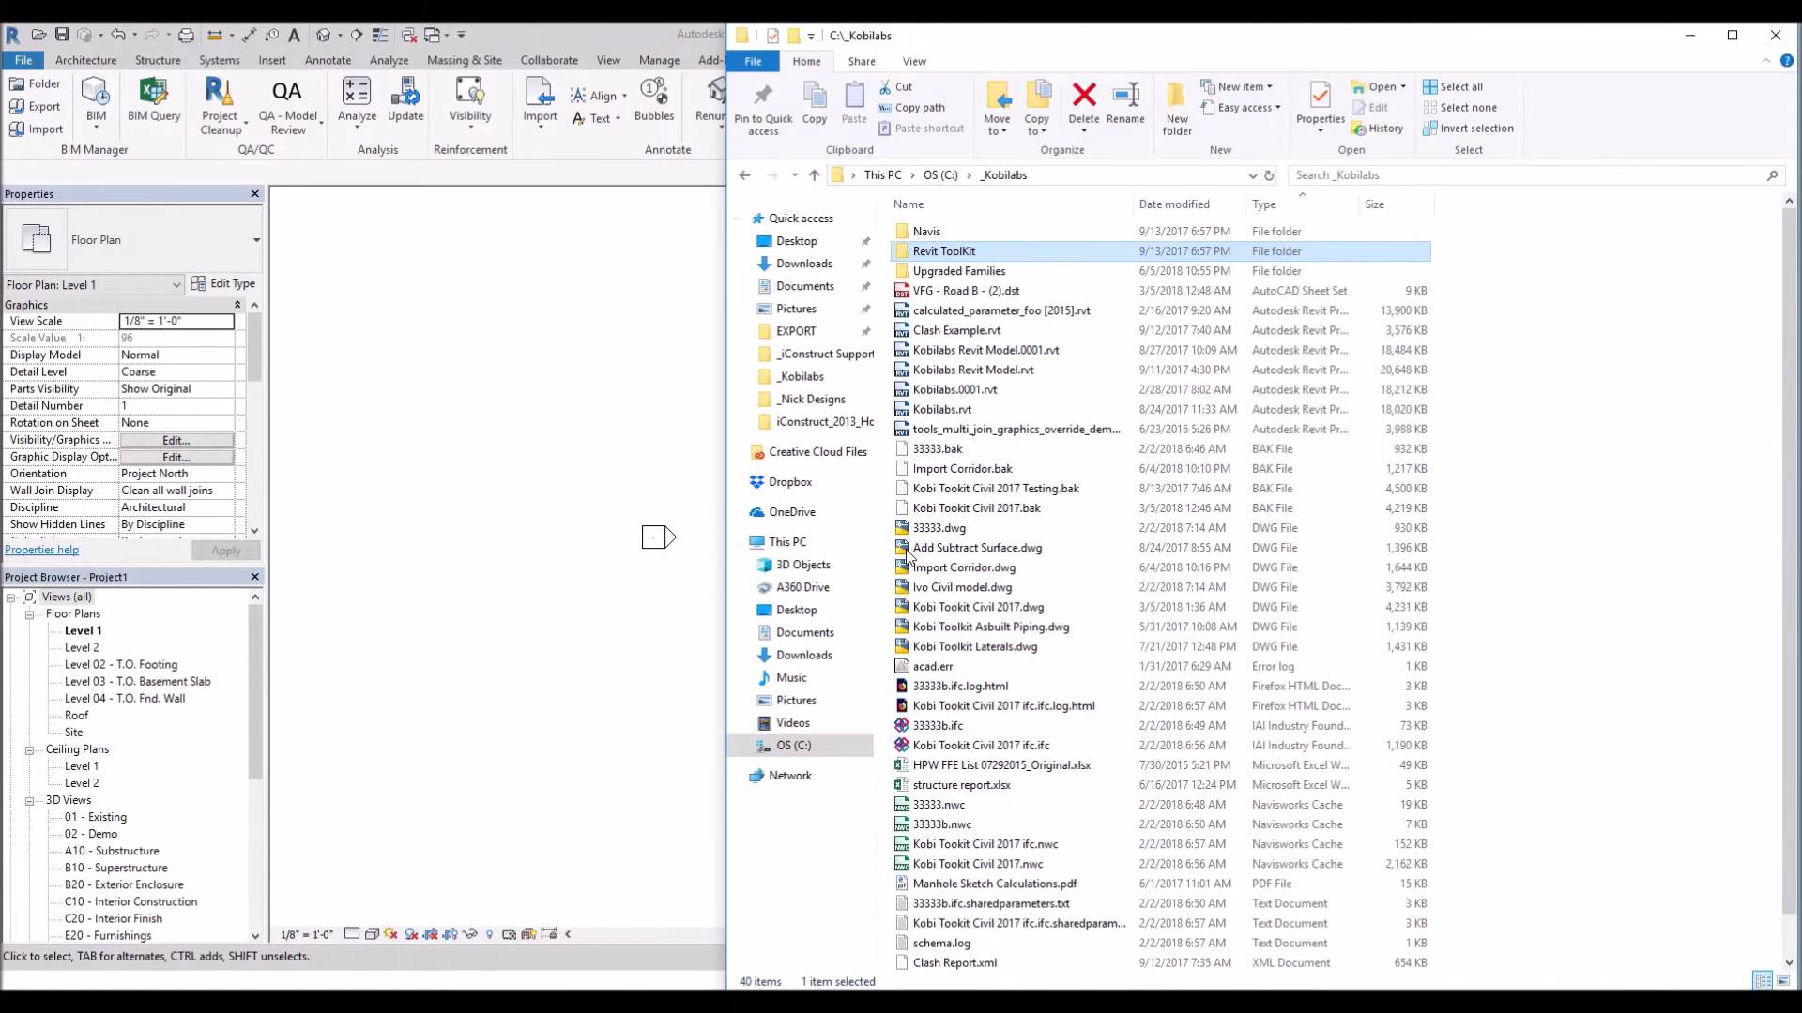
Browse into Upgraded Families > Furniture to view the nine upgraded .rfa files.
{"action": "double_click", "coordinate": [958, 271]}
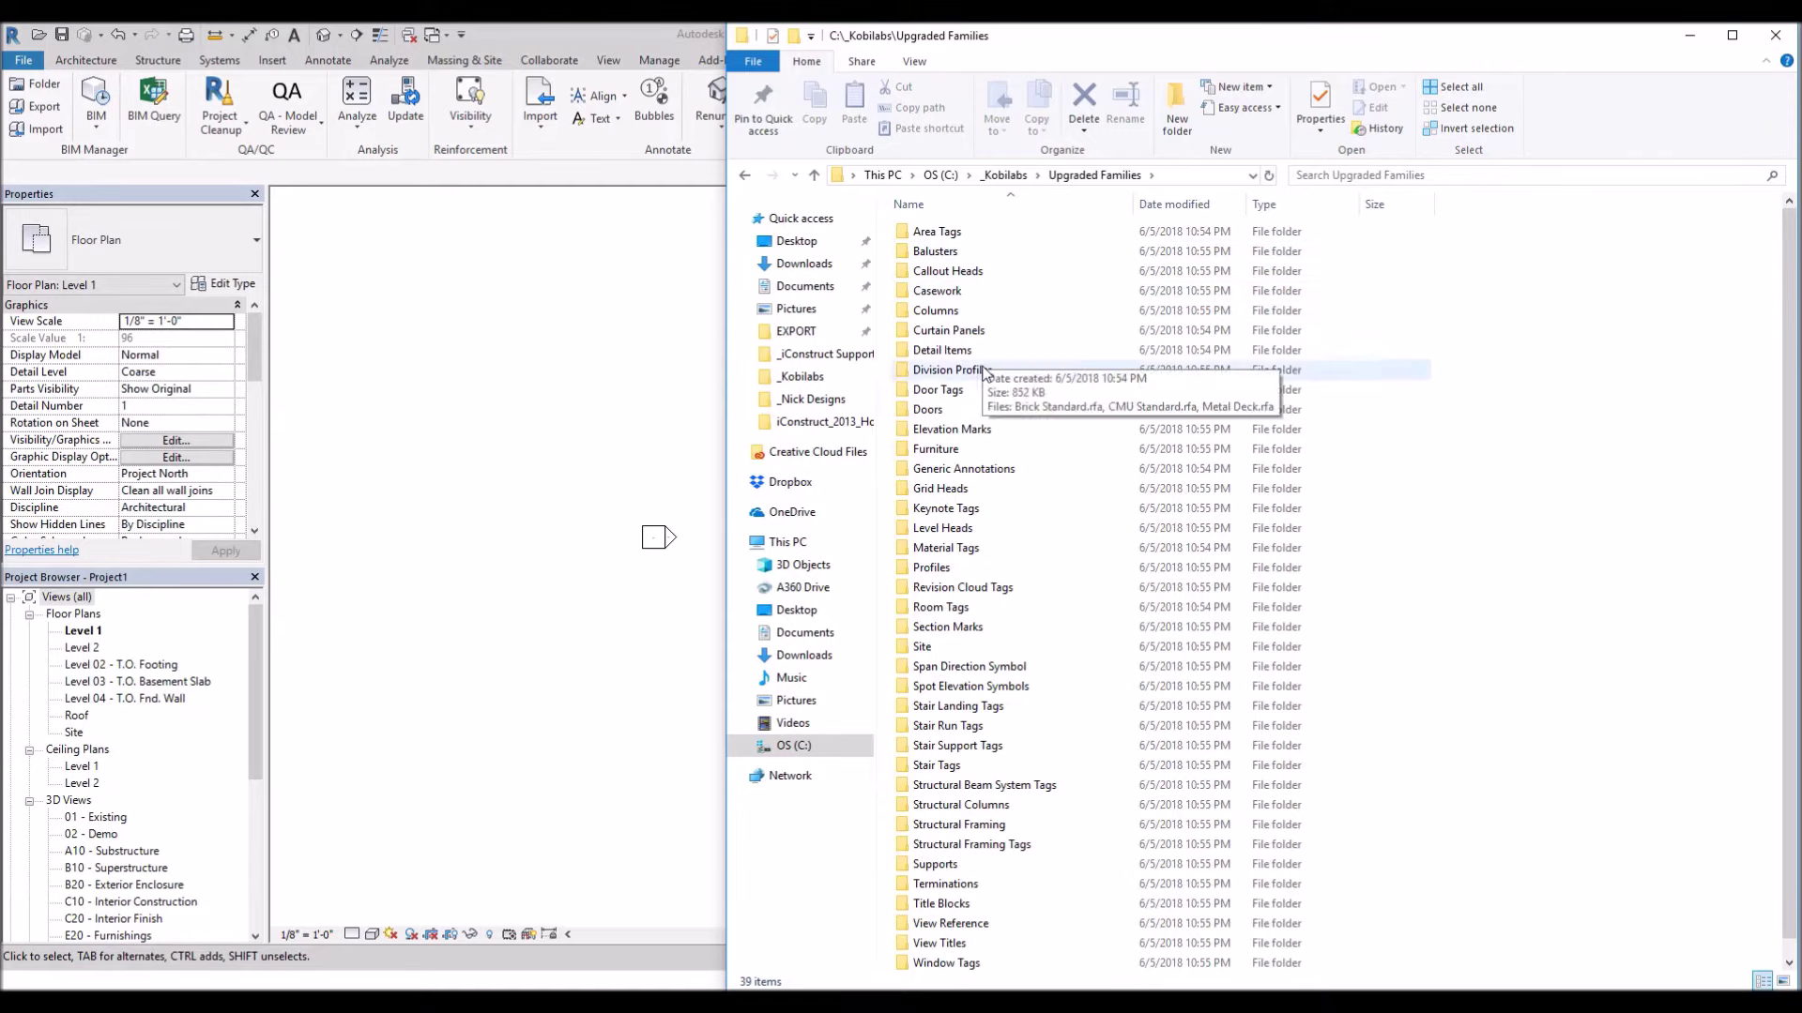
{"action": "scroll", "coordinate": [958, 465], "scroll_direction": "down", "scroll_amount": 1}
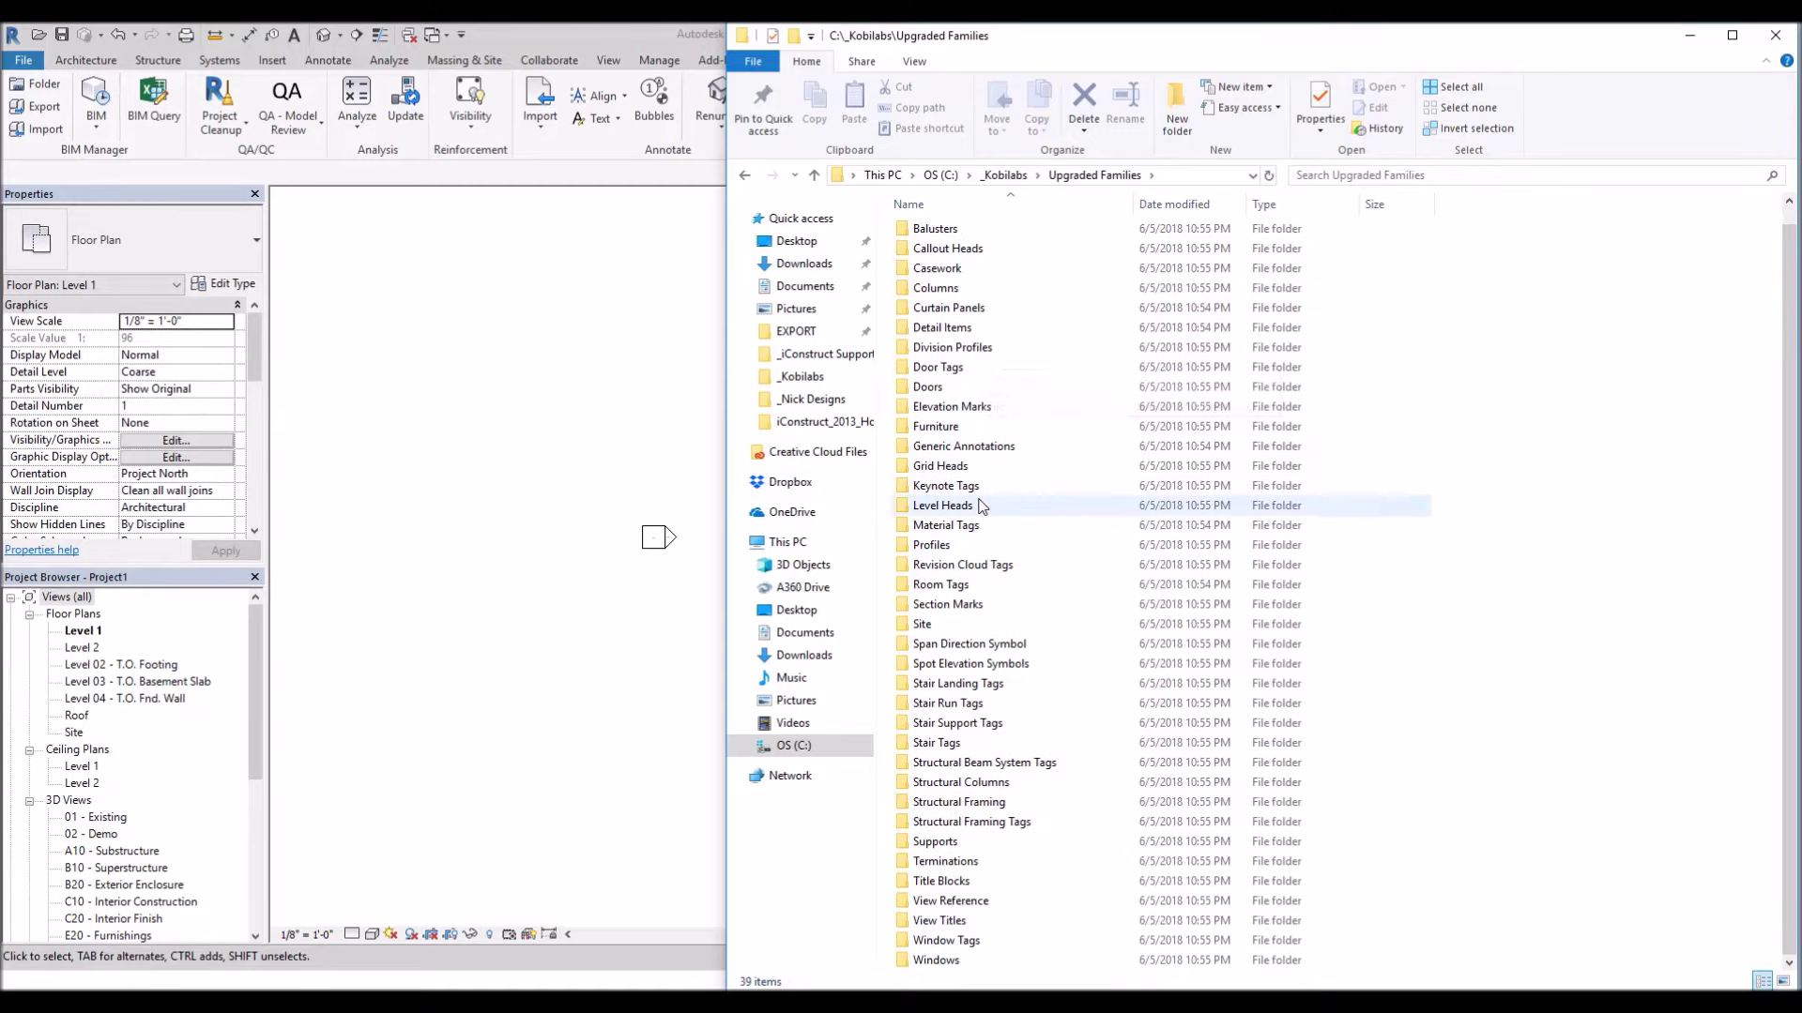
{"action": "double_click", "coordinate": [937, 427]}
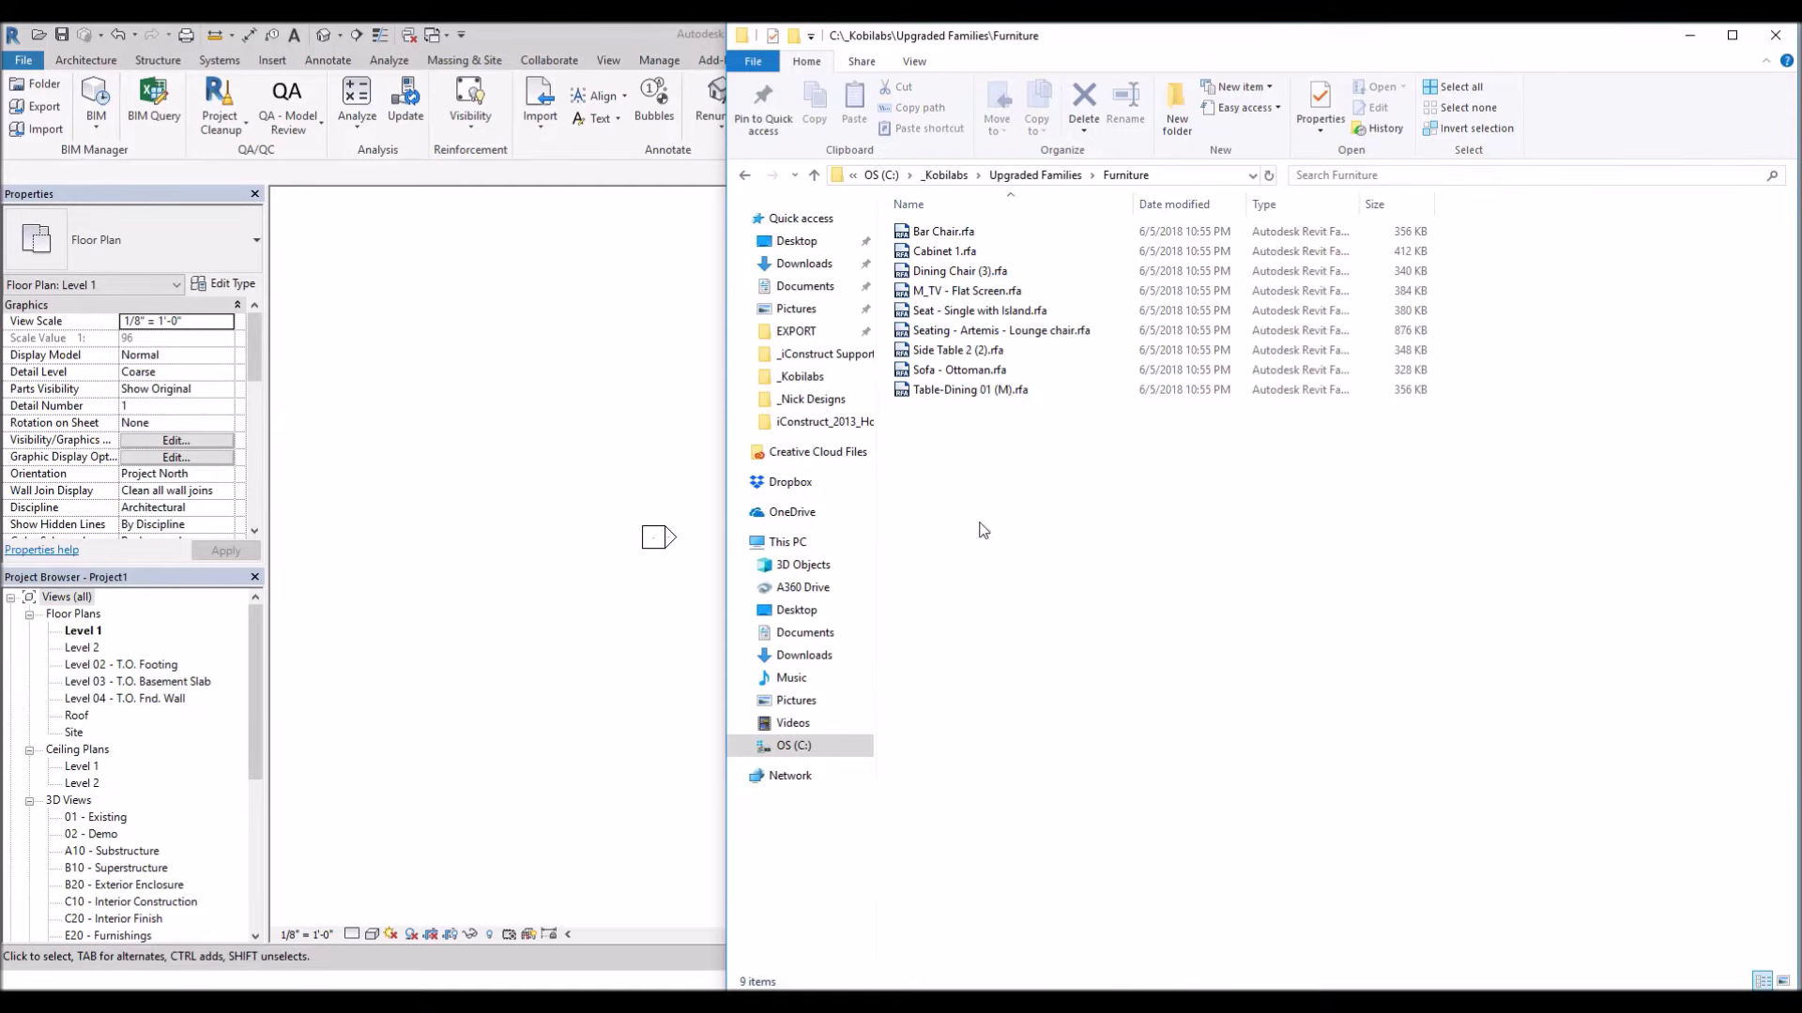